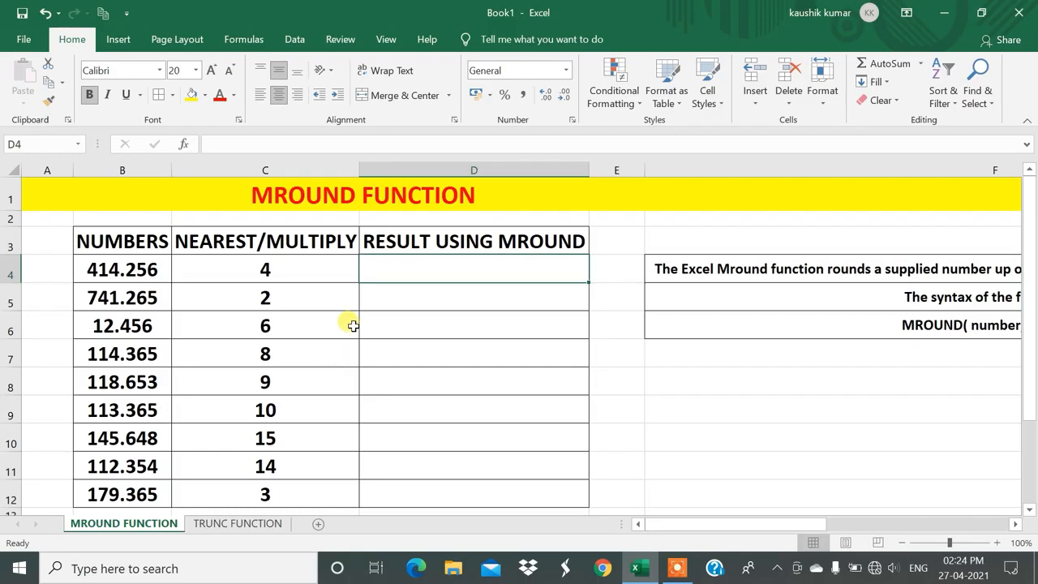
Examine the Numbers and Nearest/Multiply columns and the MROUND description and syntax notes in F4:F6.
drag(139, 268, 140, 494)
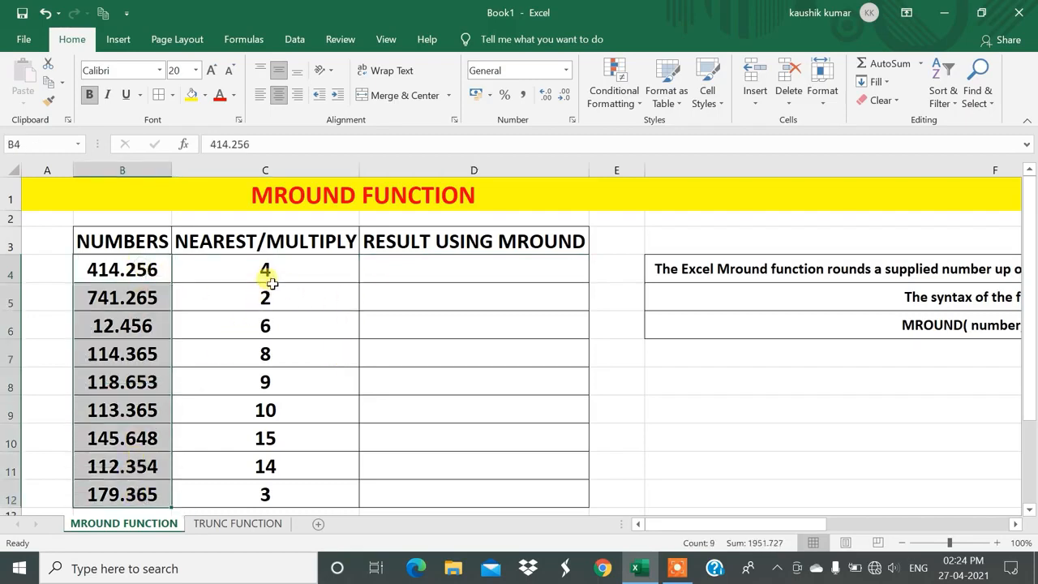
drag(270, 270, 261, 325)
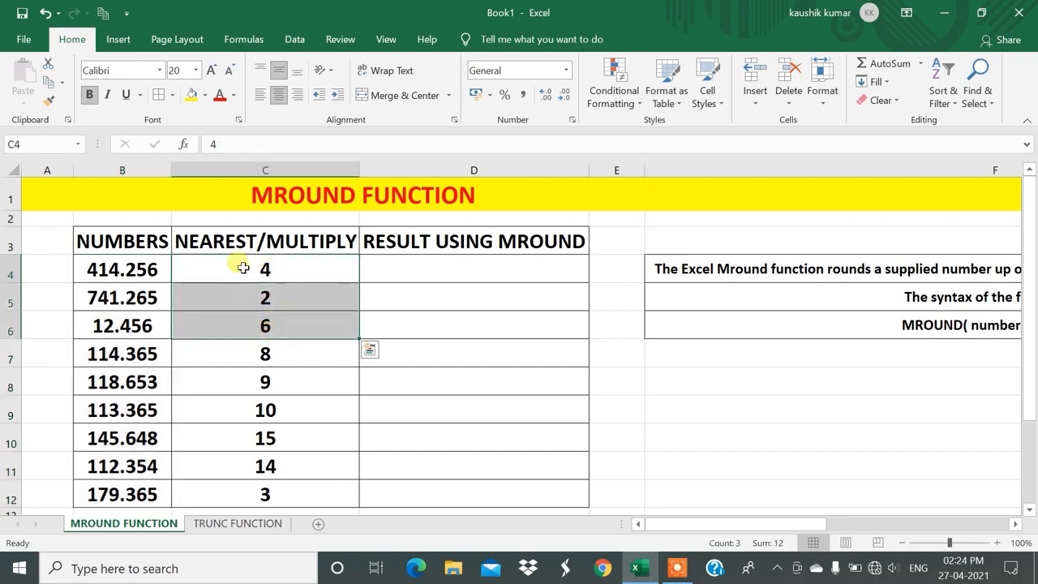
click(187, 241)
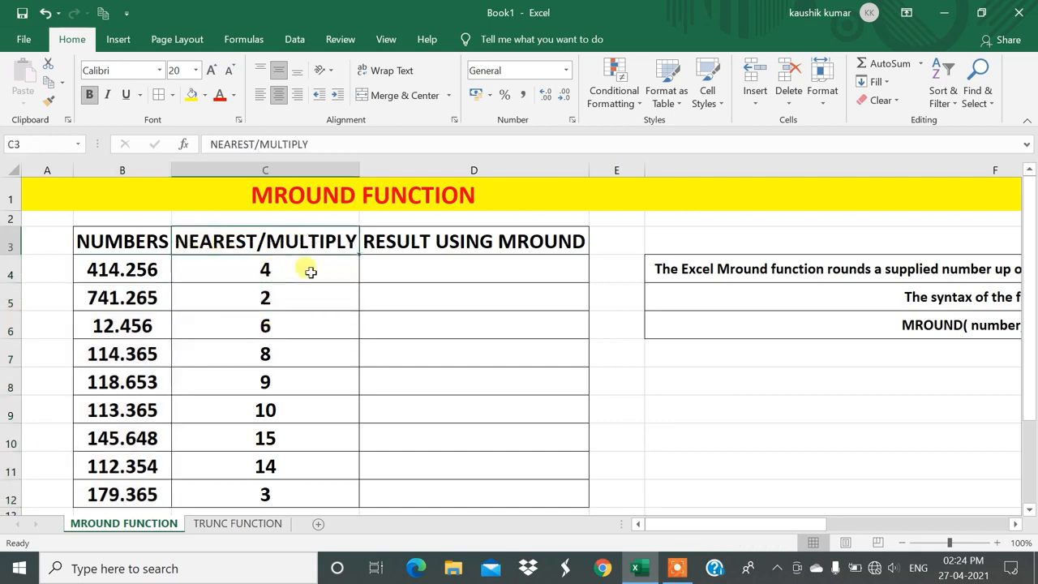
drag(280, 272, 243, 486)
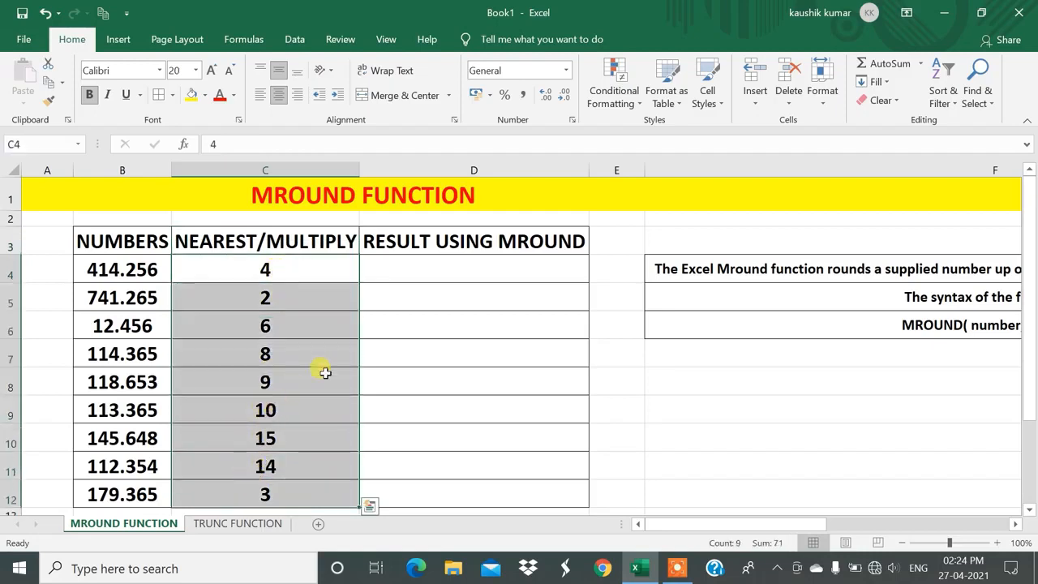
click(405, 328)
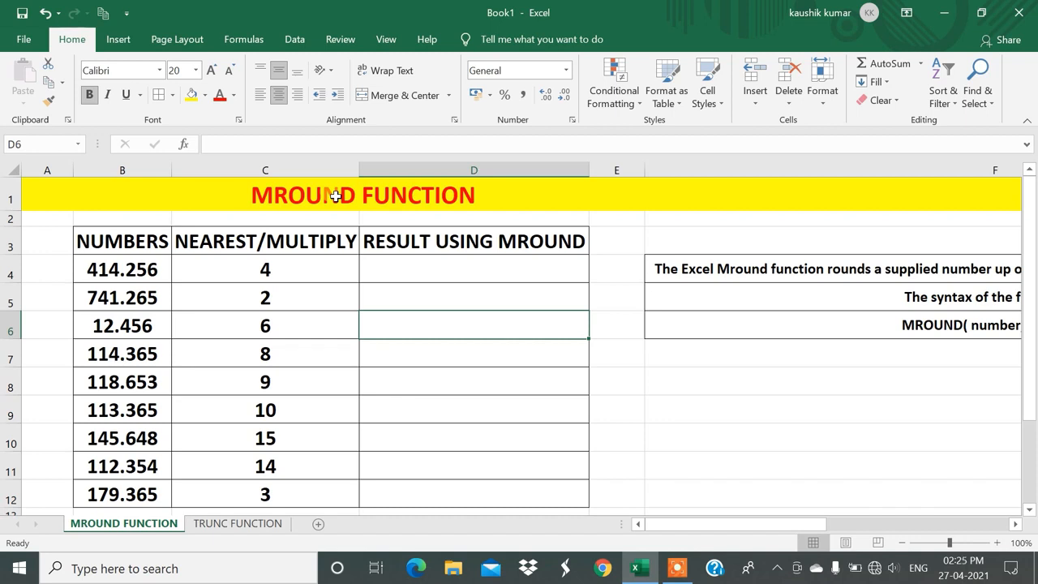
drag(697, 527, 839, 527)
click(603, 413)
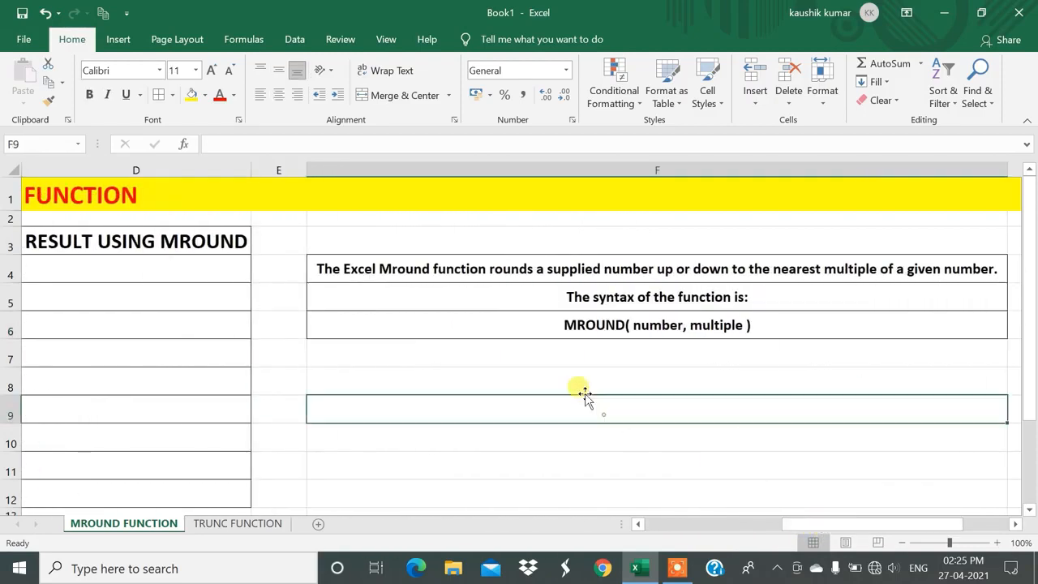
click(353, 273)
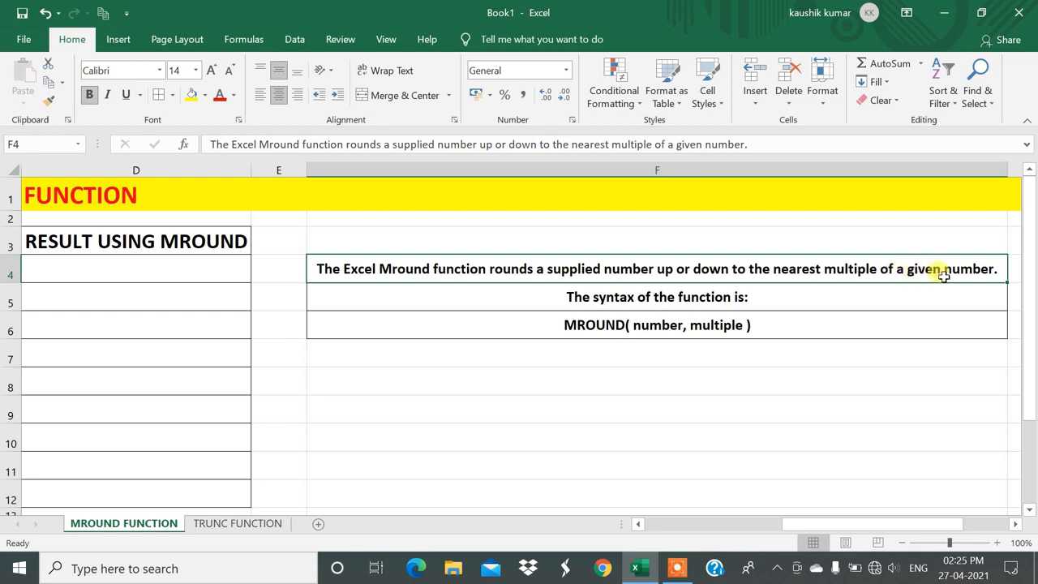
click(752, 292)
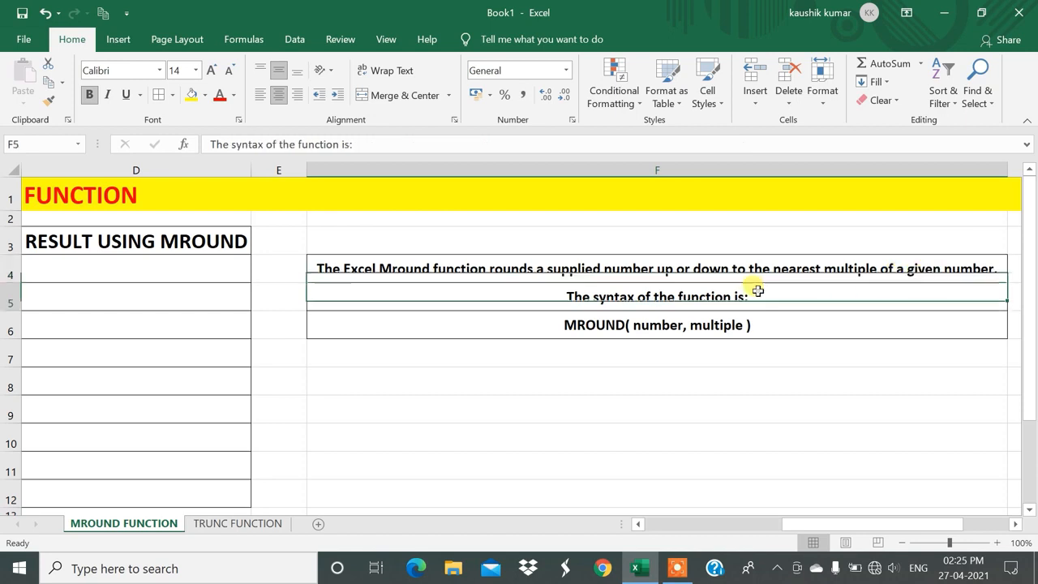
click(651, 327)
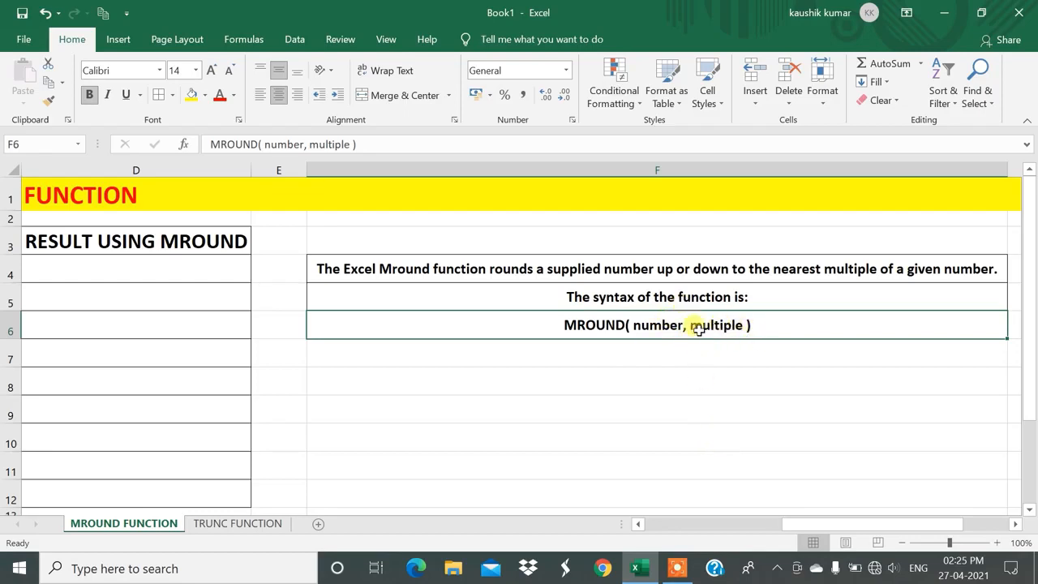
drag(795, 523, 676, 511)
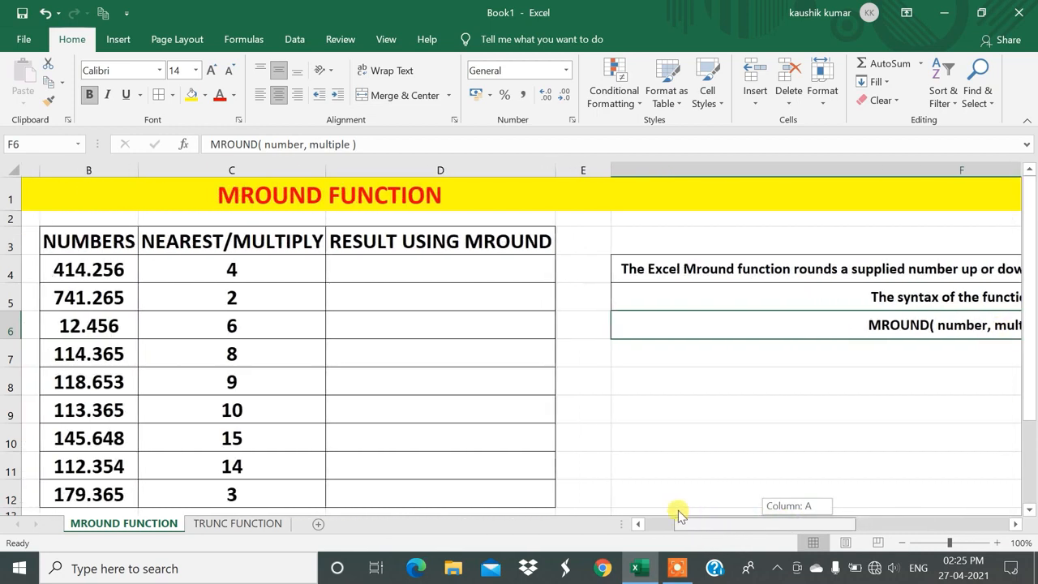
click(418, 350)
drag(106, 240, 99, 469)
drag(238, 247, 260, 459)
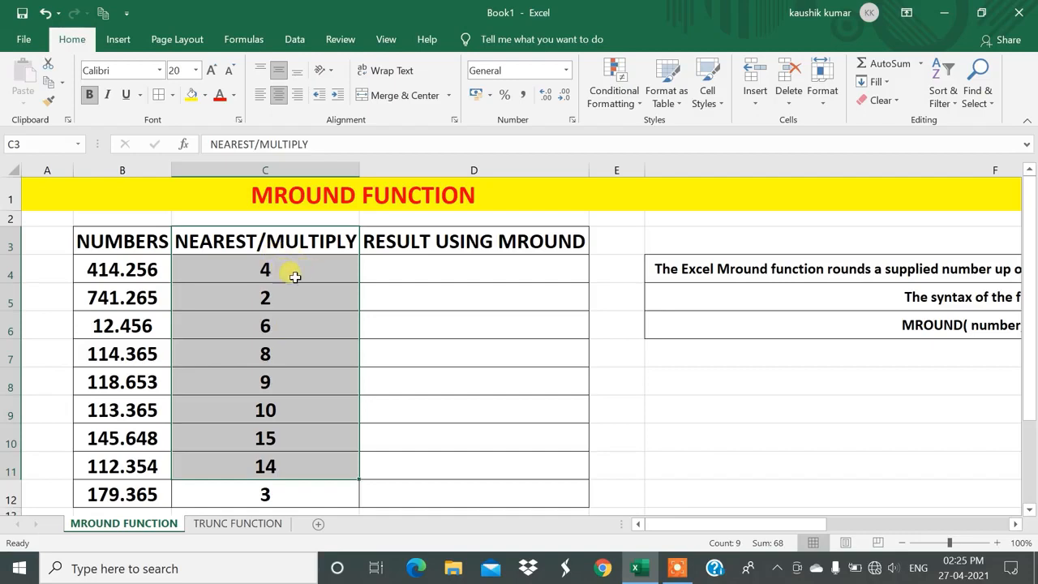
Enter =MROUND(B4,C4) in D4 and fill the formula down through D12.
click(394, 275)
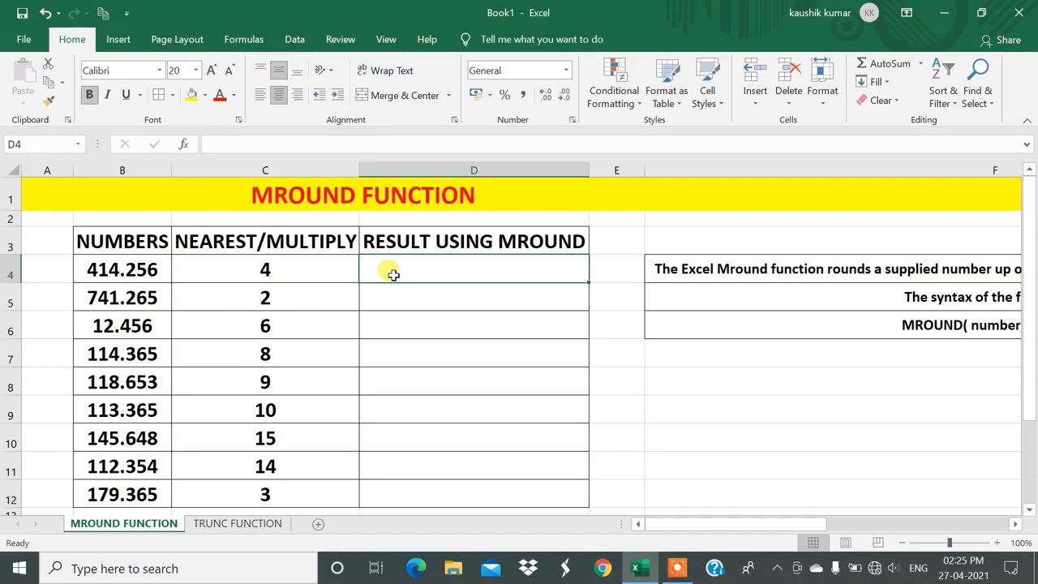
text(=M)
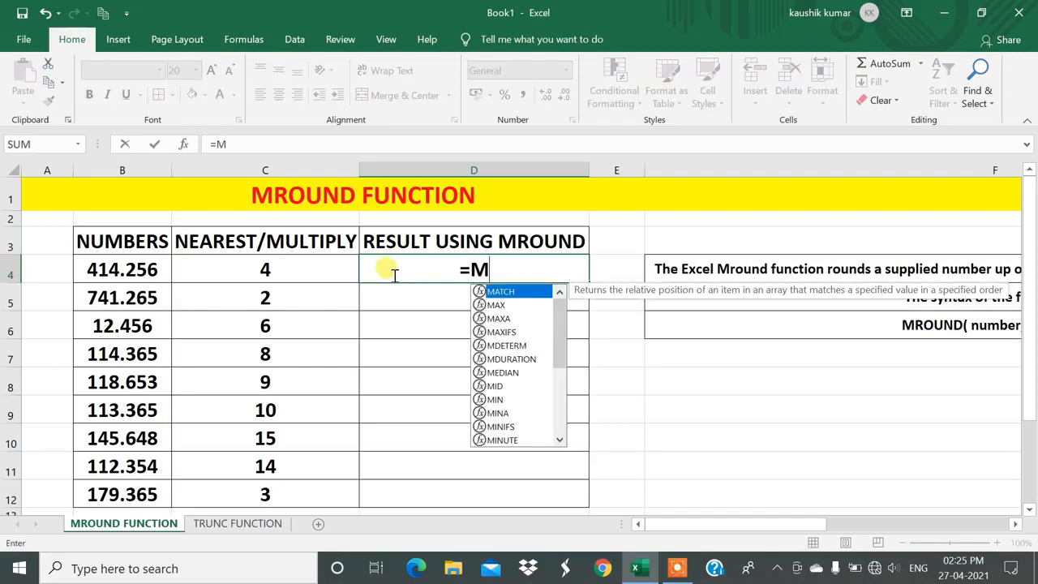
text(ROUND()
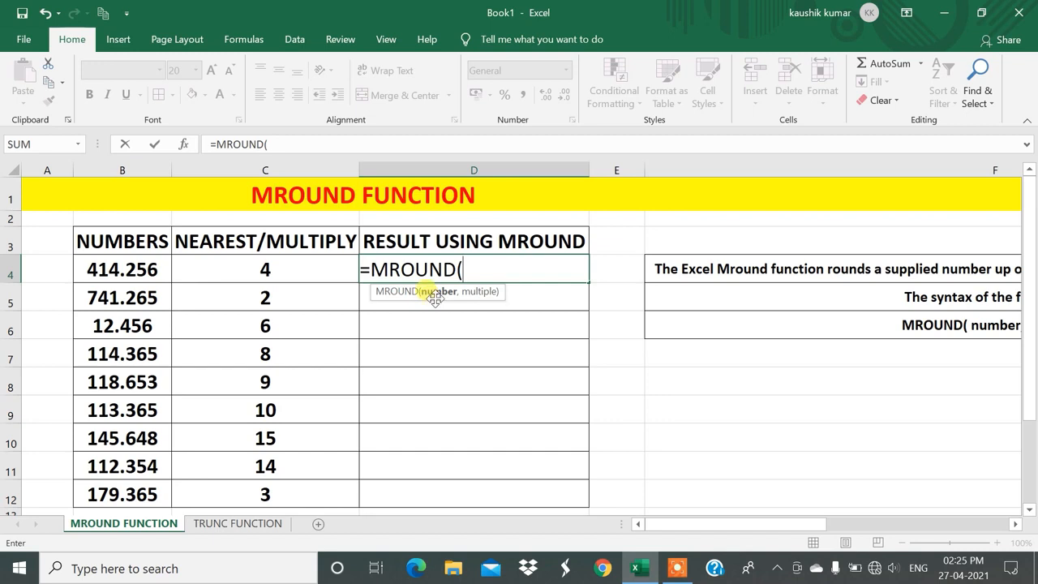
click(115, 268)
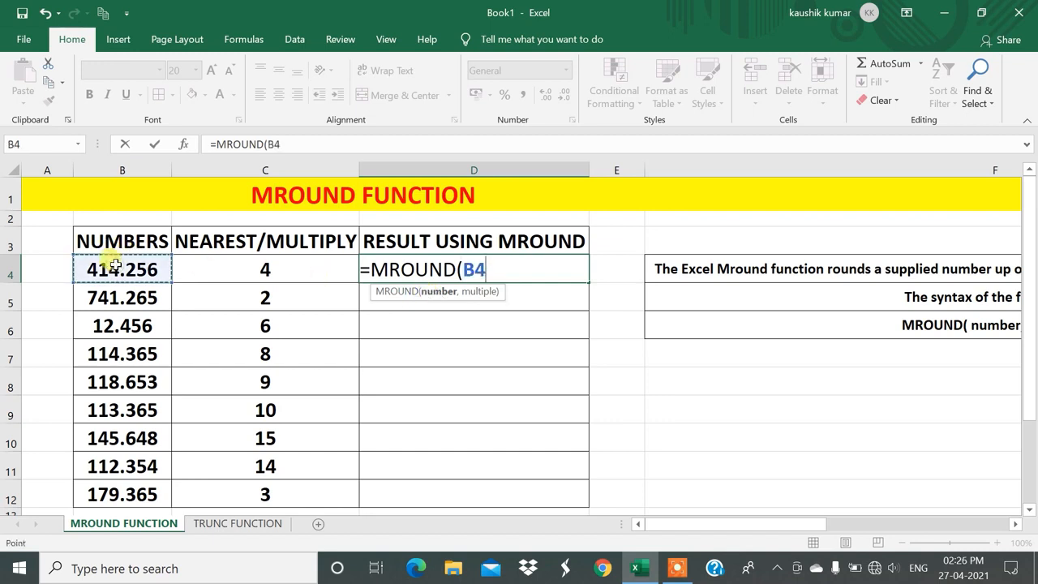
text(,)
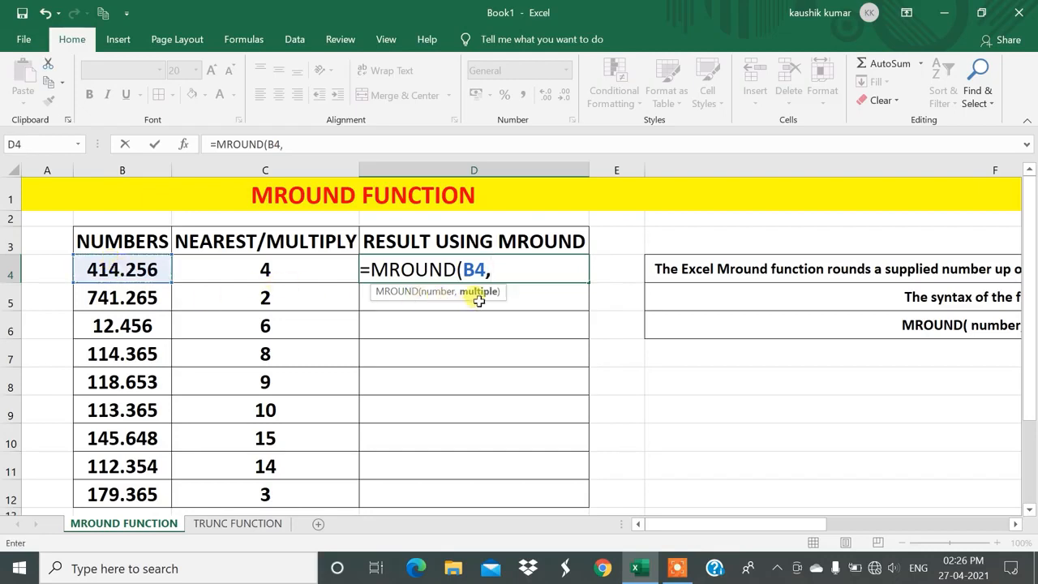
click(252, 265)
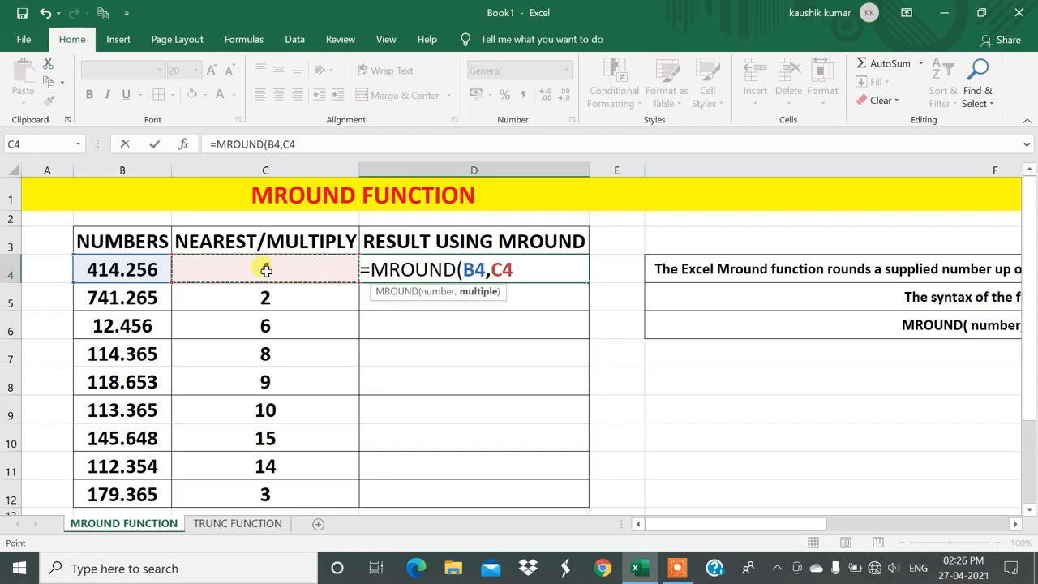
text())
key(ctrl+Return)
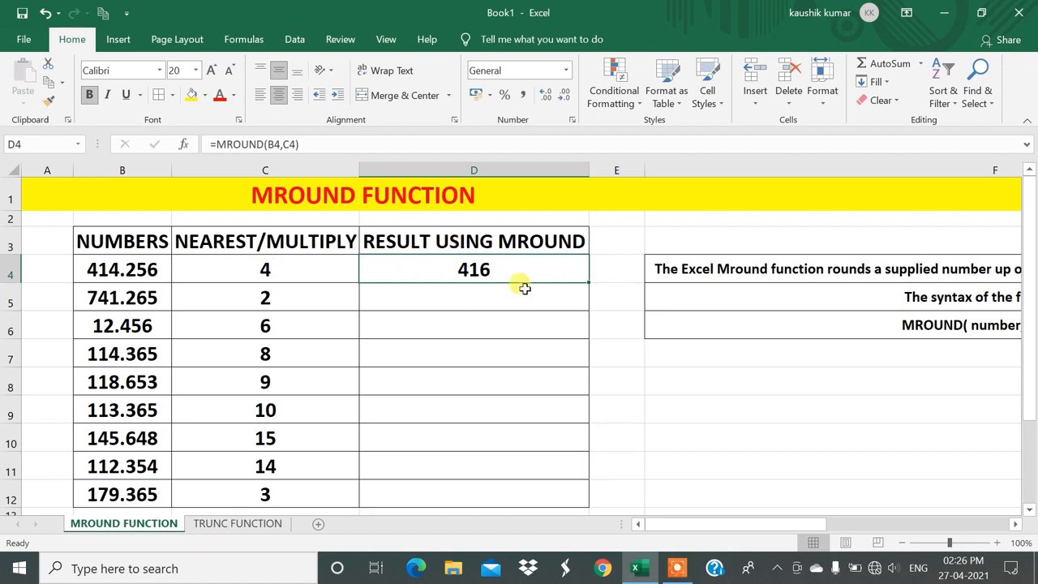
drag(589, 283, 548, 507)
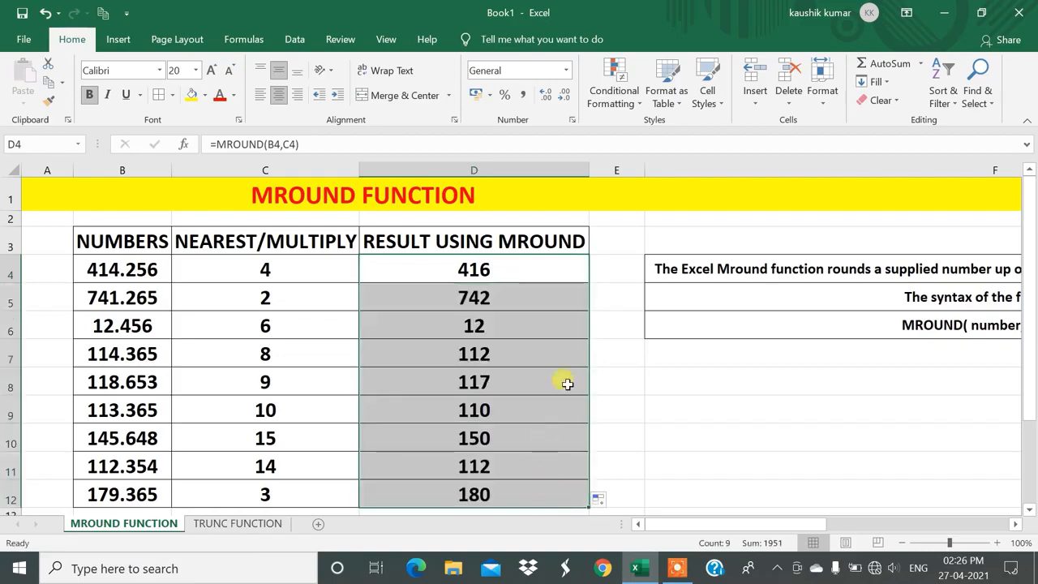
Inspect the number and multiple arguments of the MROUND formula in D4, leaving the formula as it is.
click(503, 273)
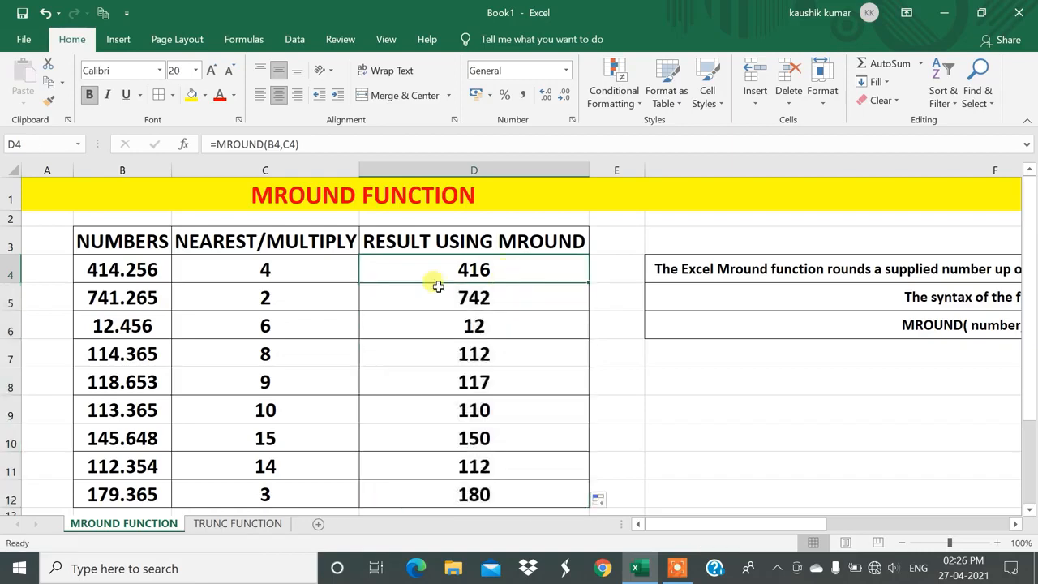
double_click(474, 270)
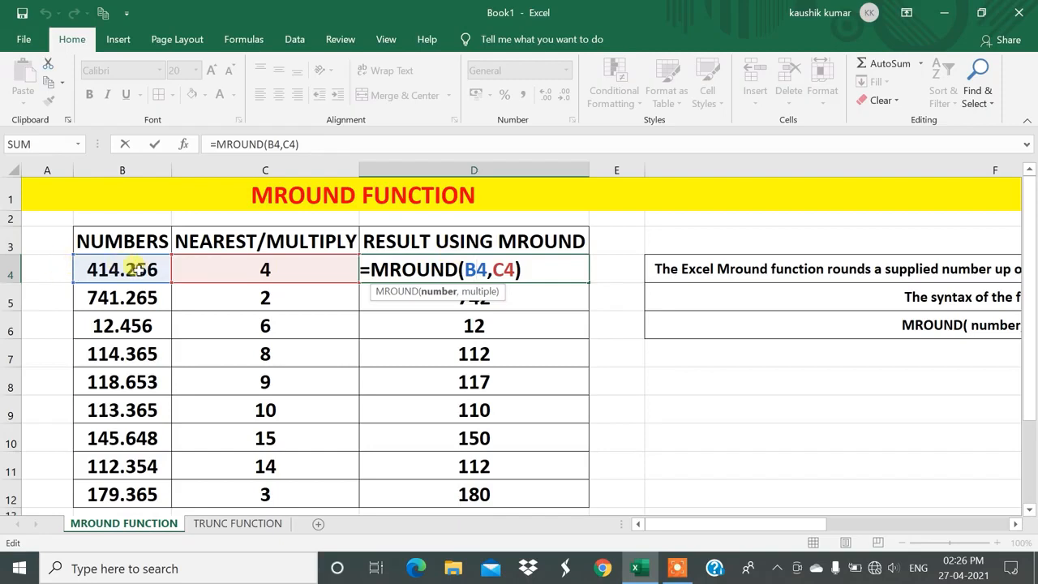
double_click(478, 270)
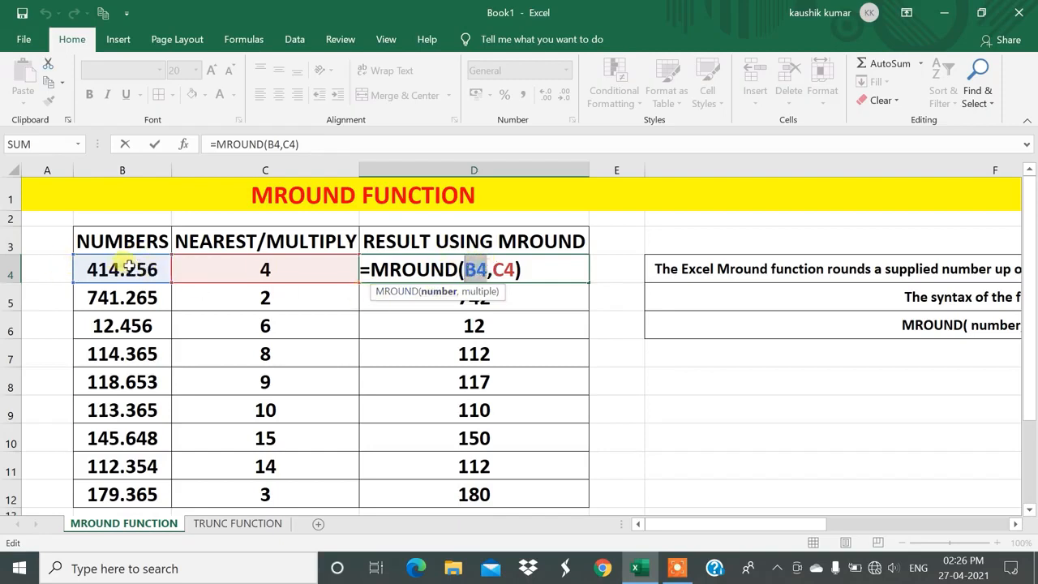
click(492, 270)
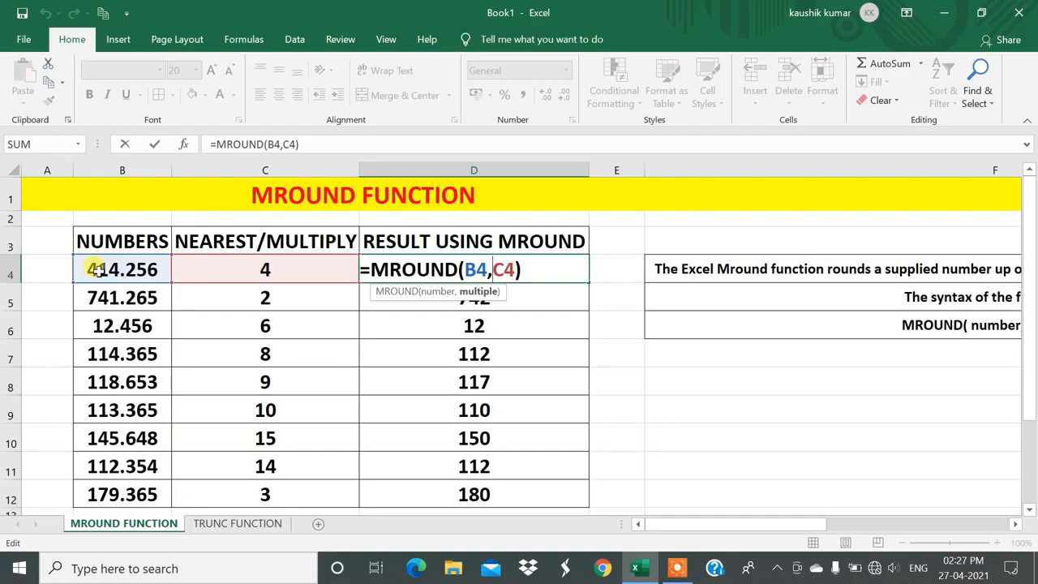
key(Return)
click(451, 266)
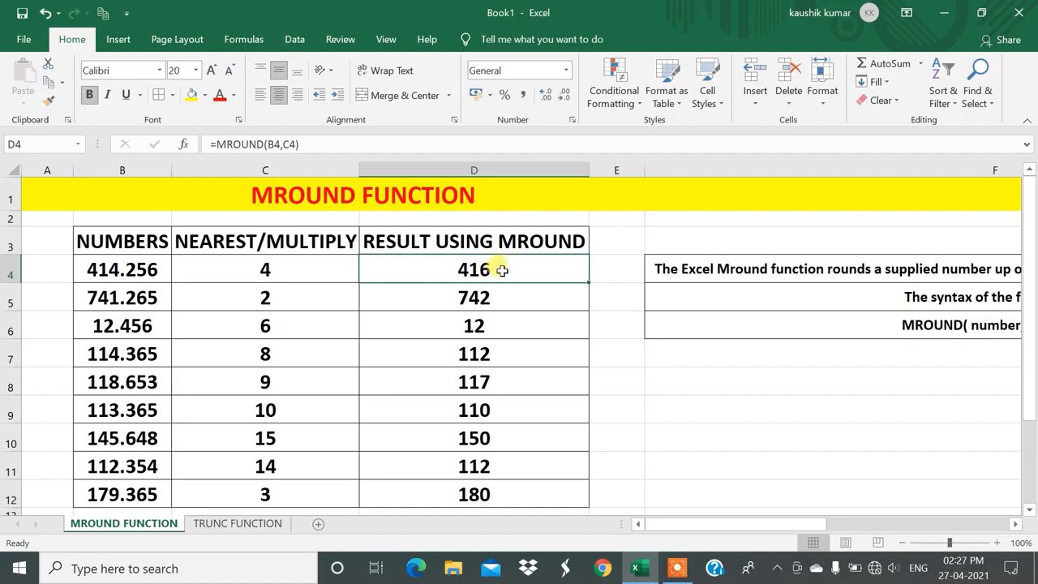
Enter =D4/4 in F8 to divide the first MROUND result by its multiple.
click(691, 374)
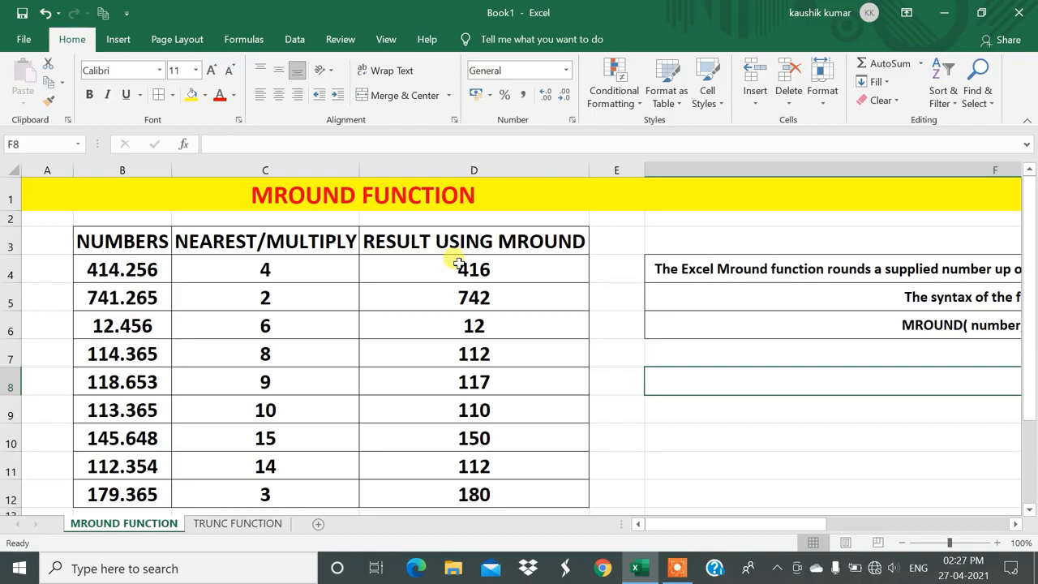
text(=)
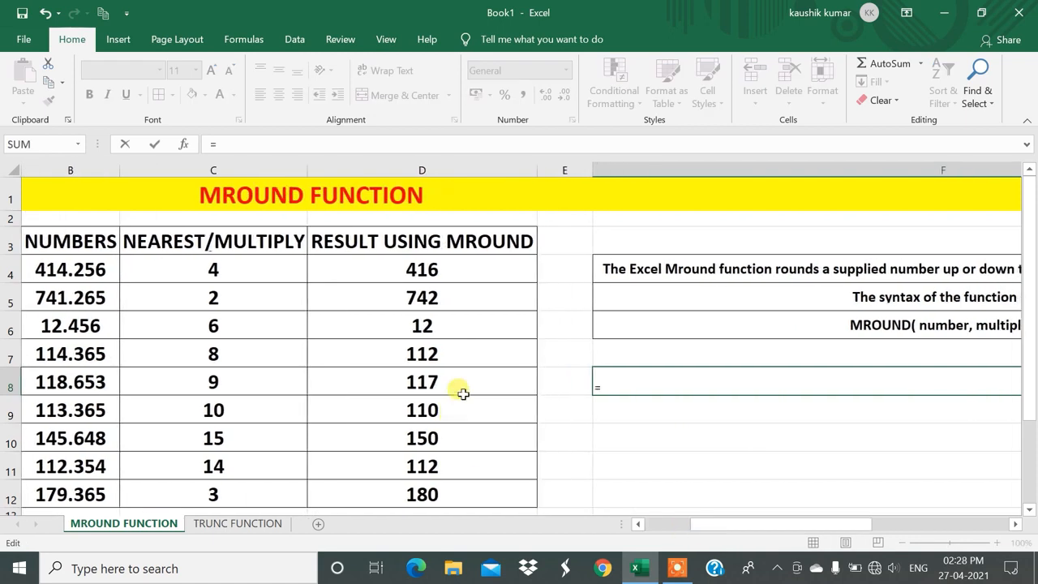
click(415, 260)
text(/)
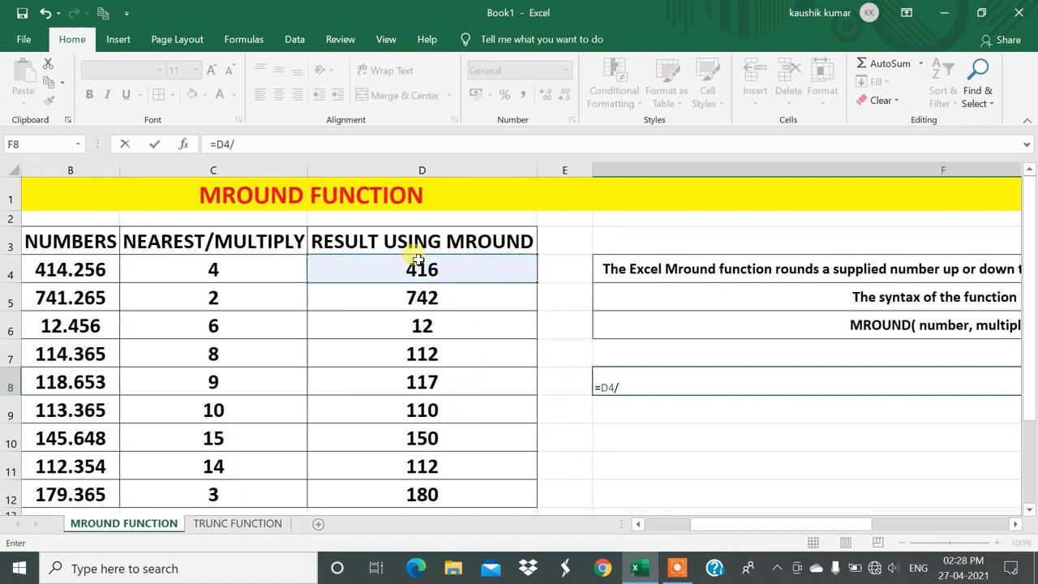
text(4)
key(Return)
key(Up)
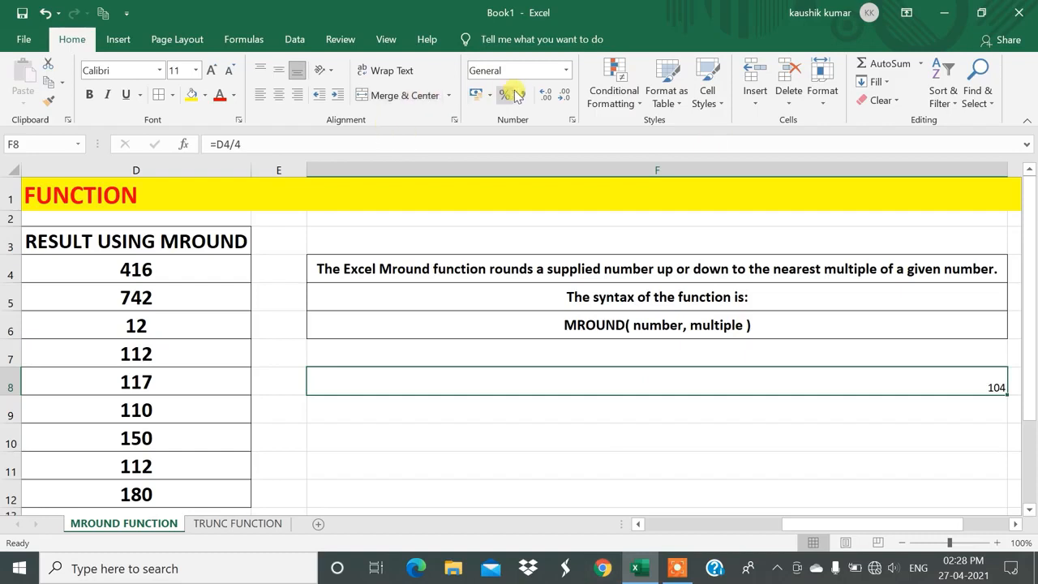
Show extra decimal places for the quotient in F8, and reduce them back to none.
click(546, 97)
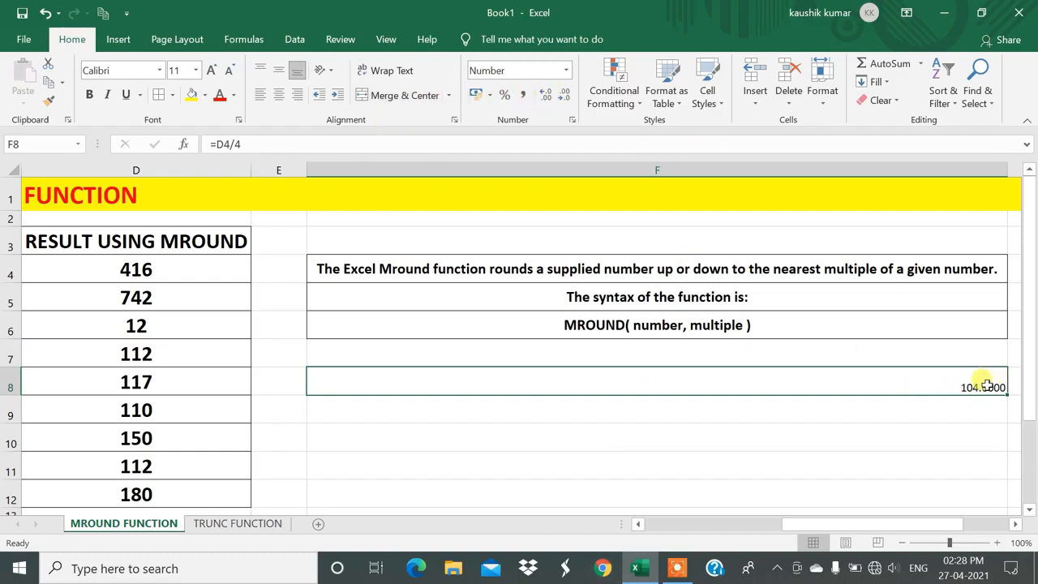
click(566, 96)
click(566, 95)
click(568, 96)
click(569, 97)
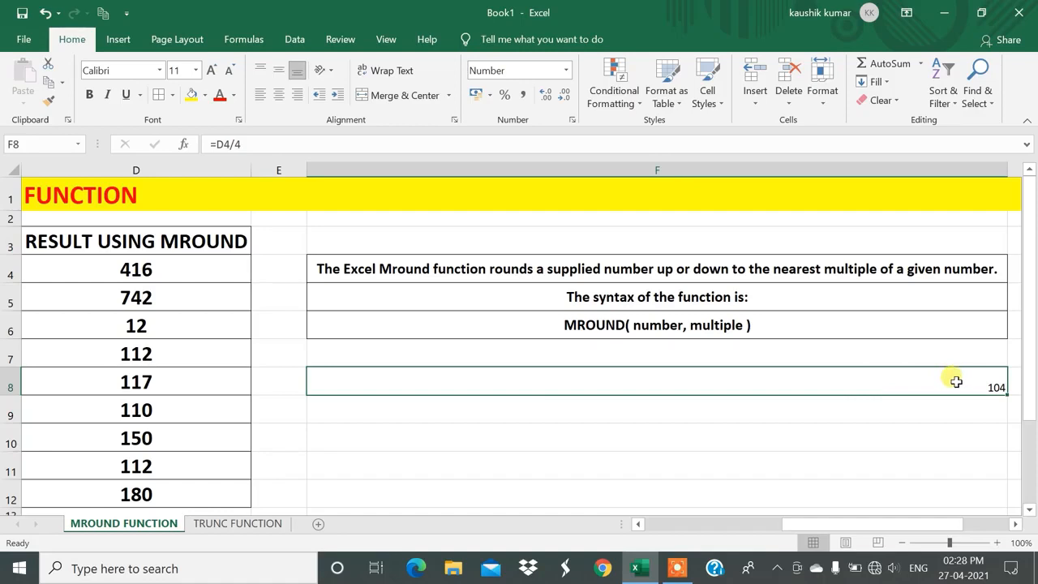
Enter =F8*4 in F9 to multiply the quotient back by the multiple.
drag(808, 525, 586, 498)
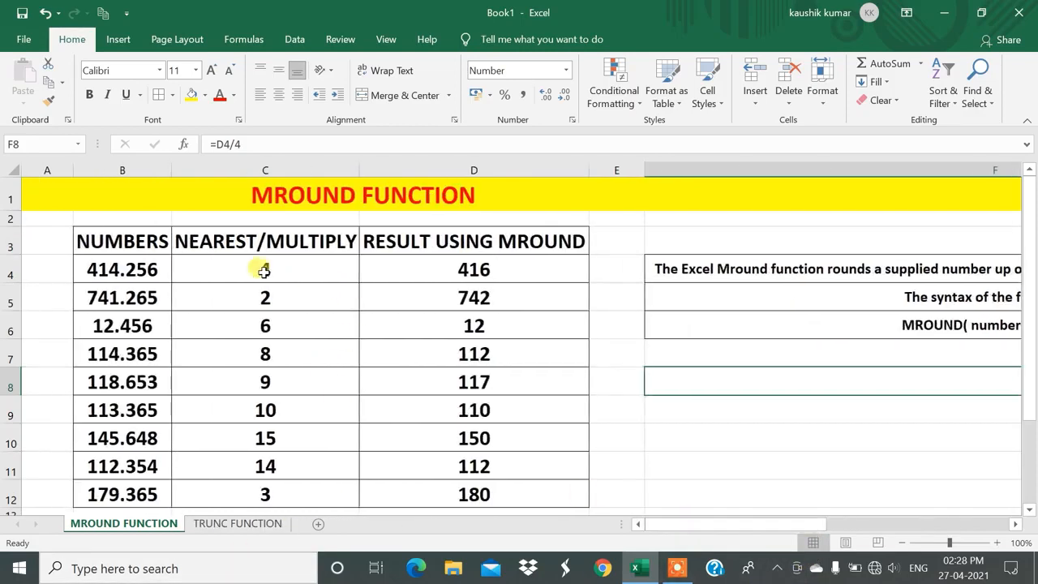
drag(797, 524, 945, 519)
click(720, 404)
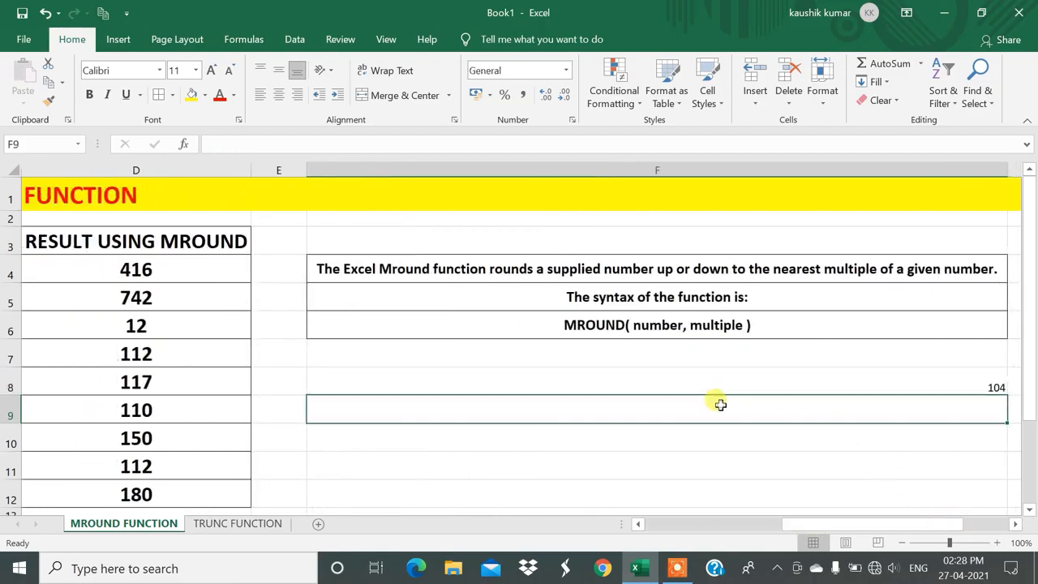
text(=)
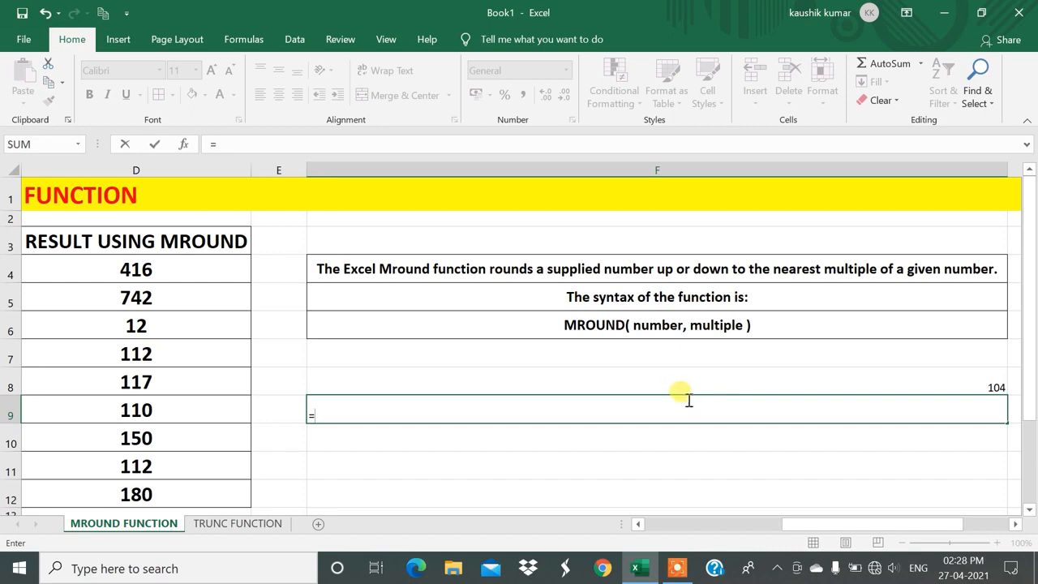
click(677, 383)
text(*)
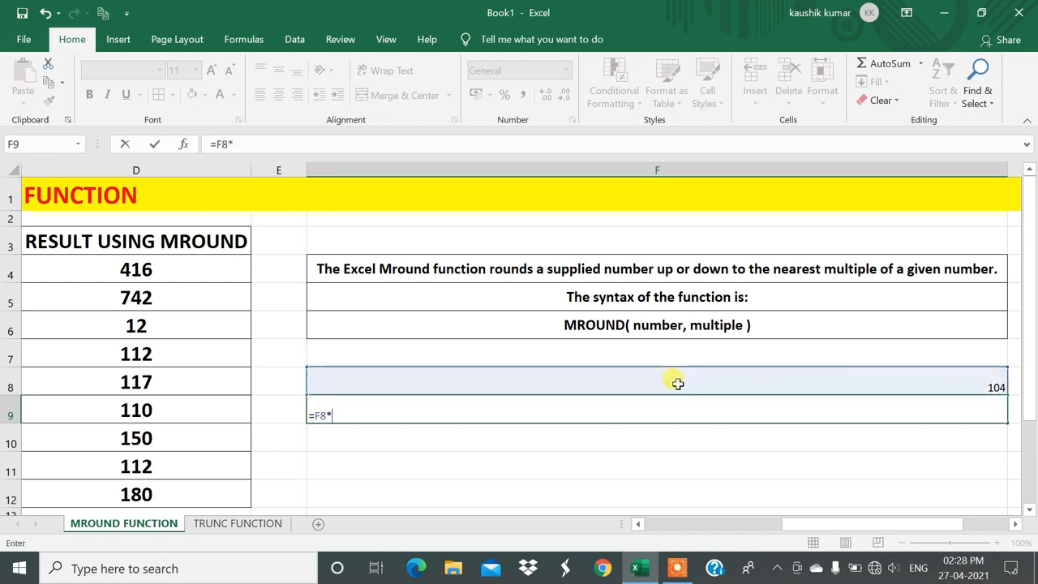
text(4)
key(Return)
key(Up)
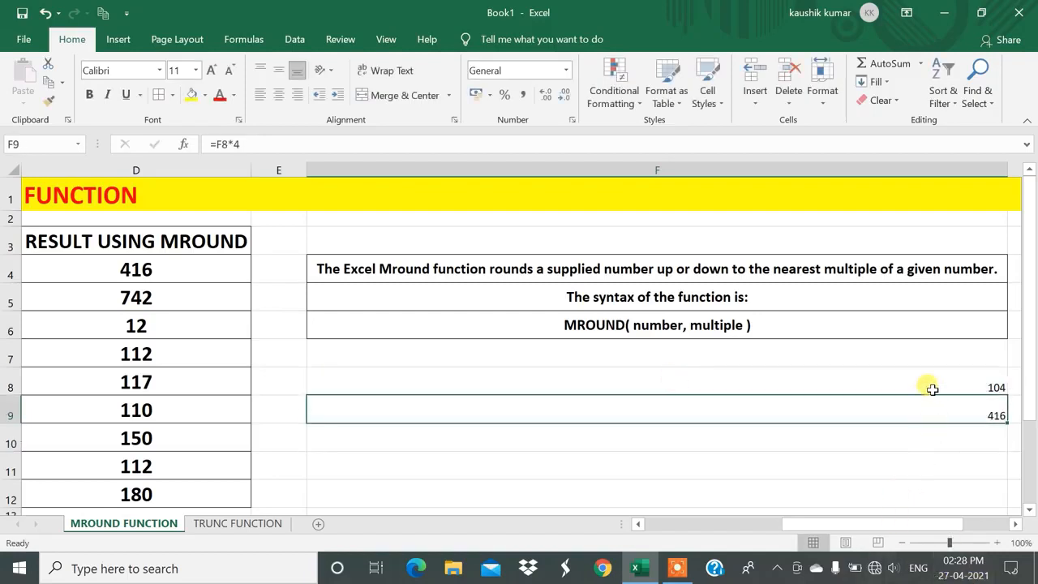
Compare the first MROUND result in D4 with the division and multiplication checks in F8 and F9.
drag(848, 523, 563, 475)
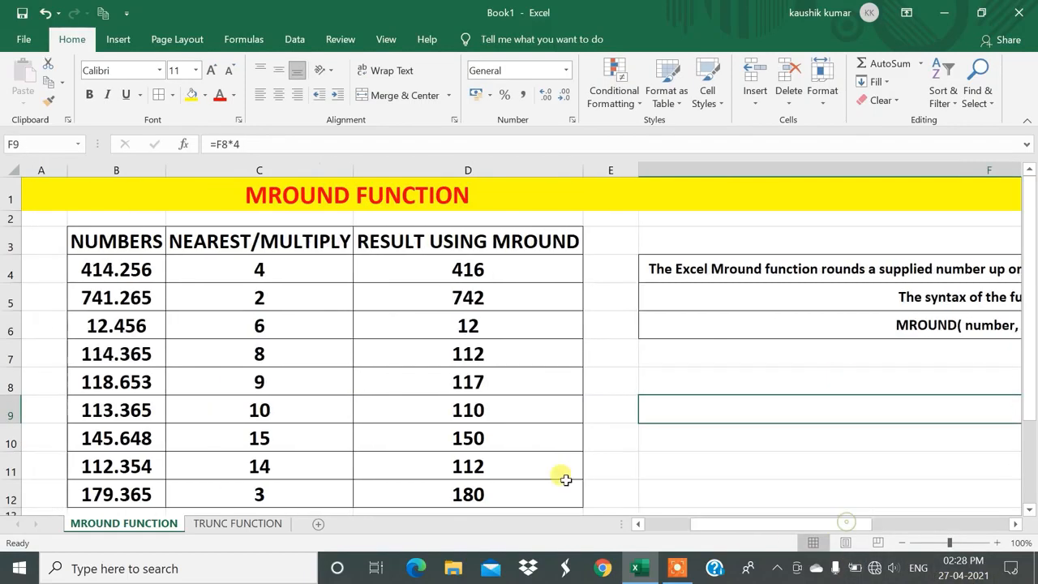
click(423, 266)
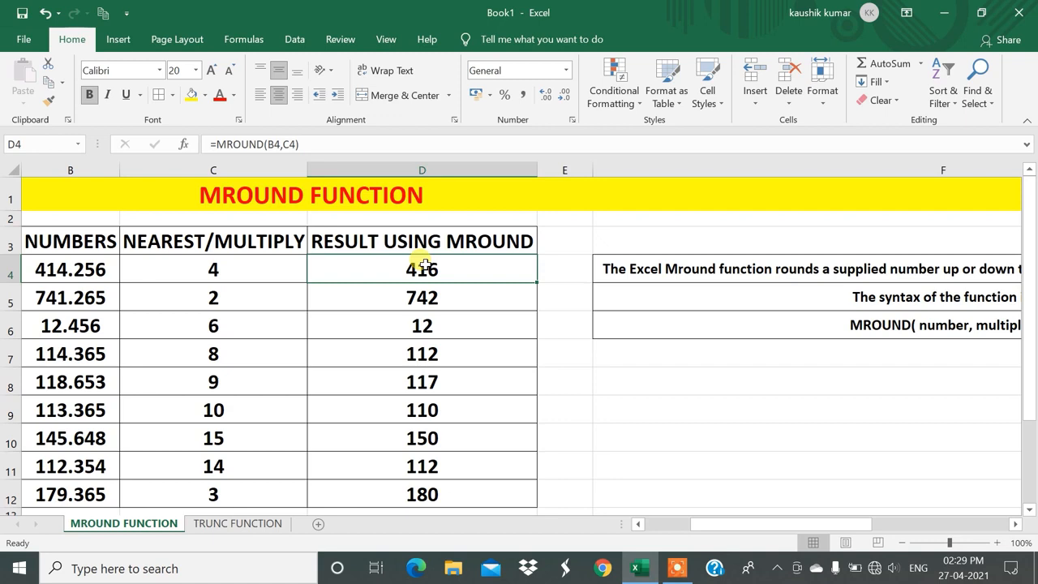
drag(721, 526, 814, 526)
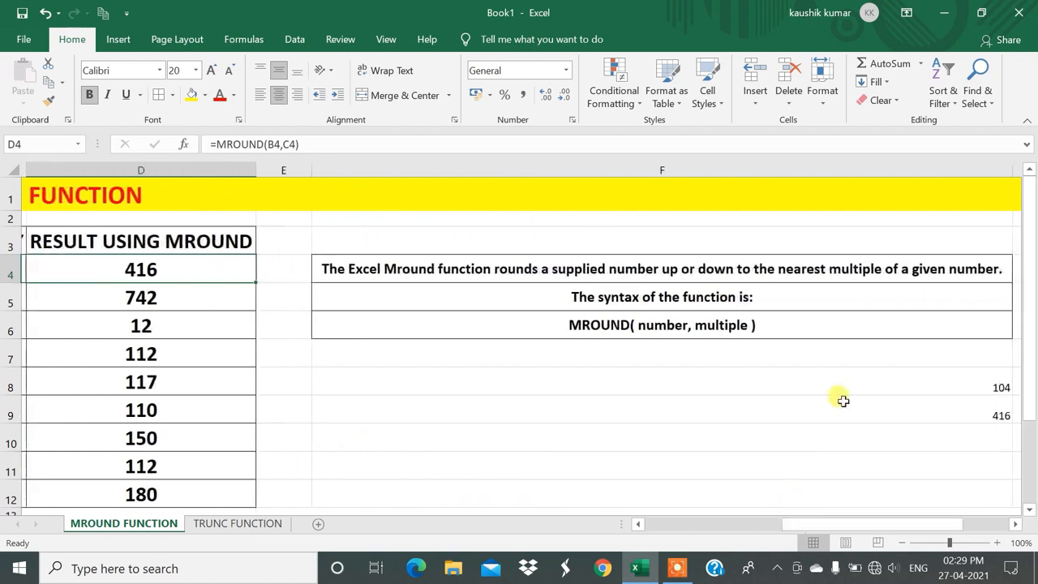
click(838, 377)
click(790, 419)
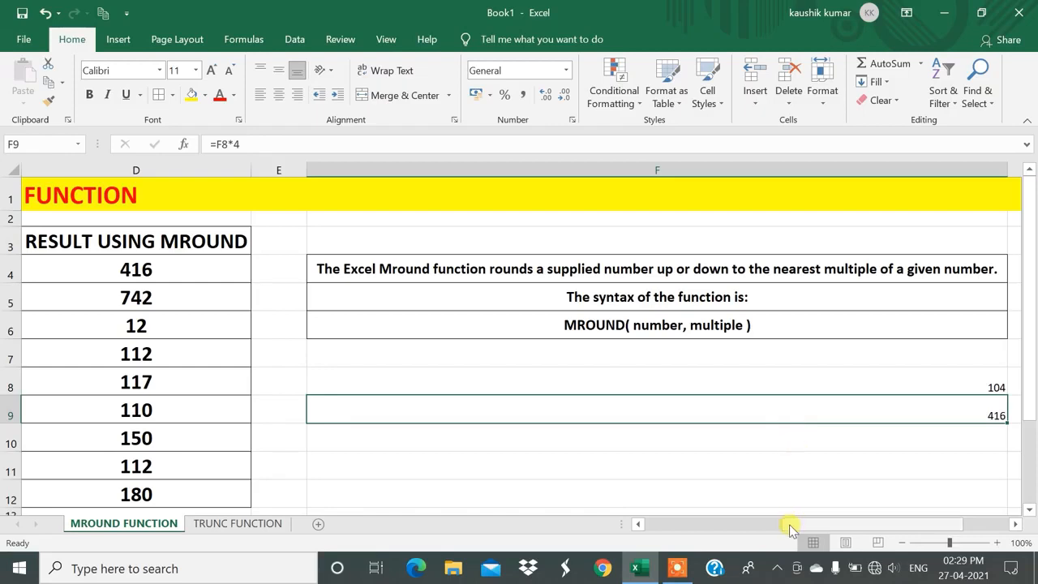
drag(790, 529, 624, 509)
click(447, 278)
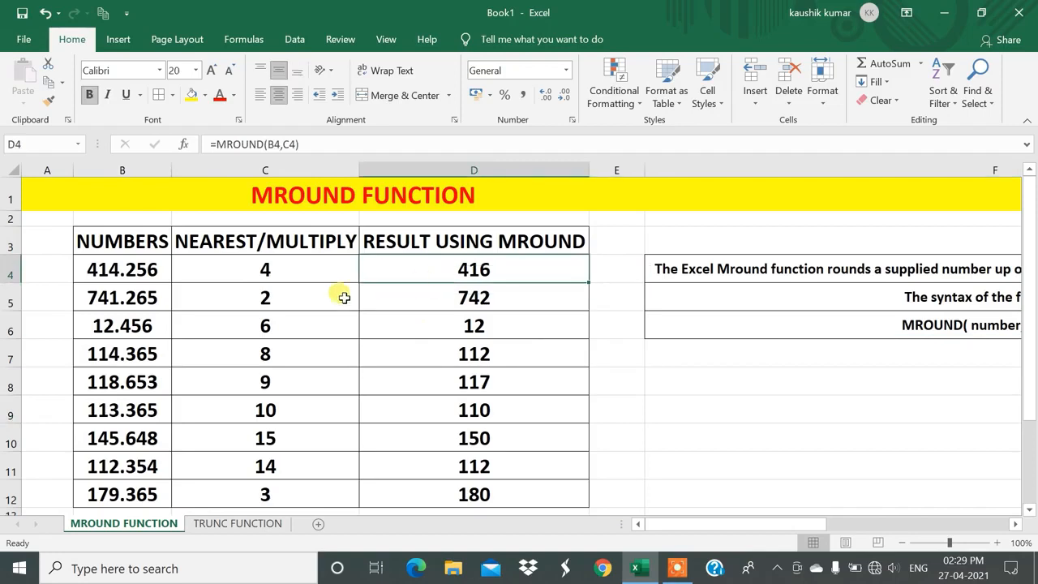
Review how the number in B4 and the multiple in C4 lead to the MROUND result in D4.
click(140, 271)
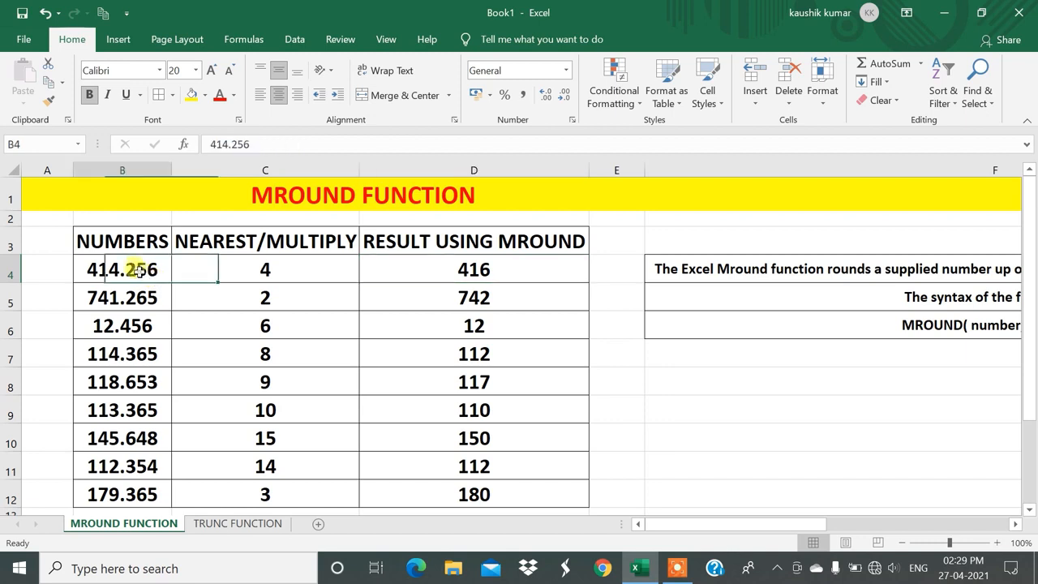
click(264, 269)
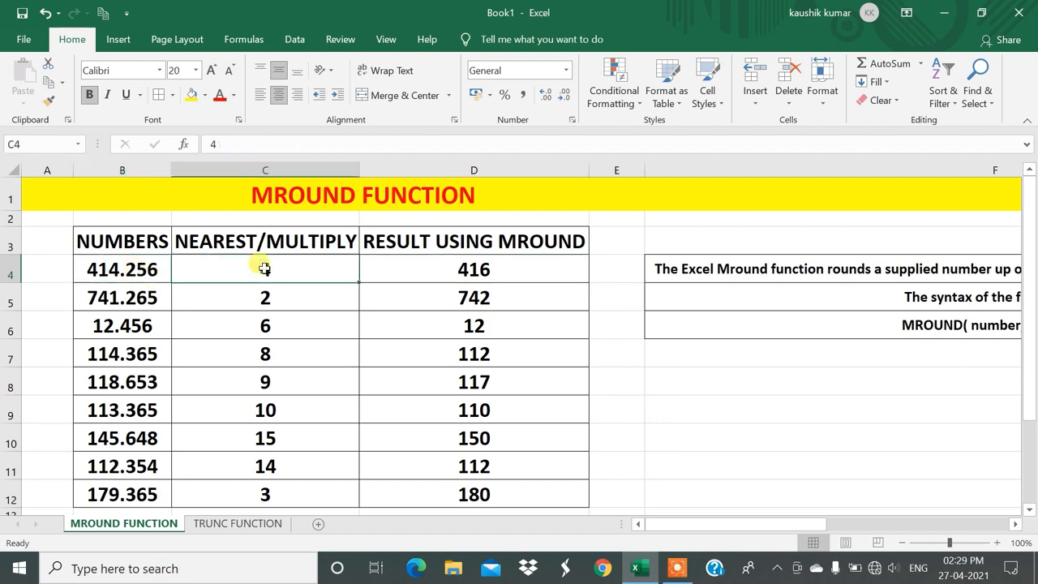
click(86, 270)
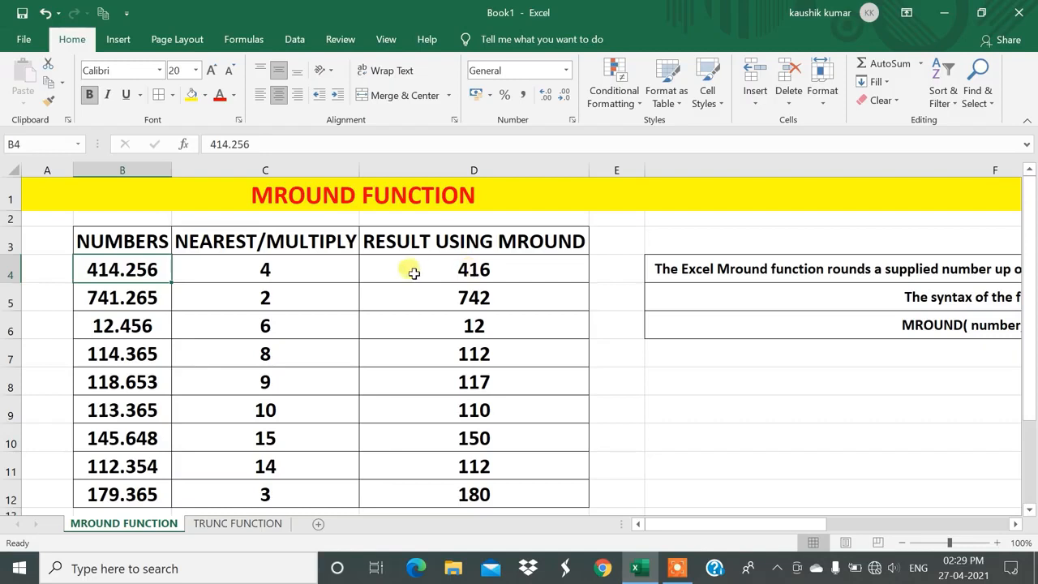
click(247, 268)
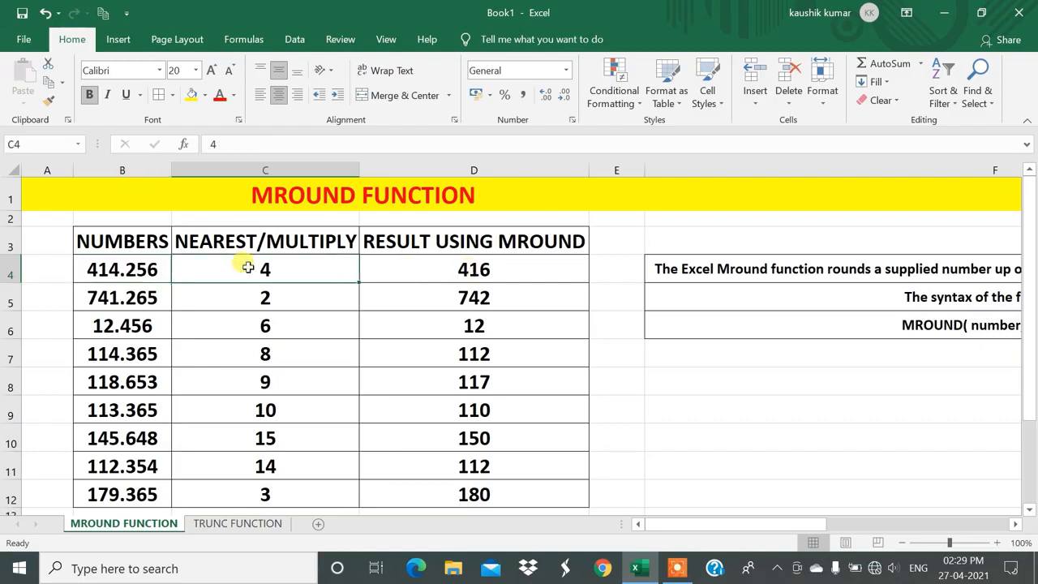
click(474, 266)
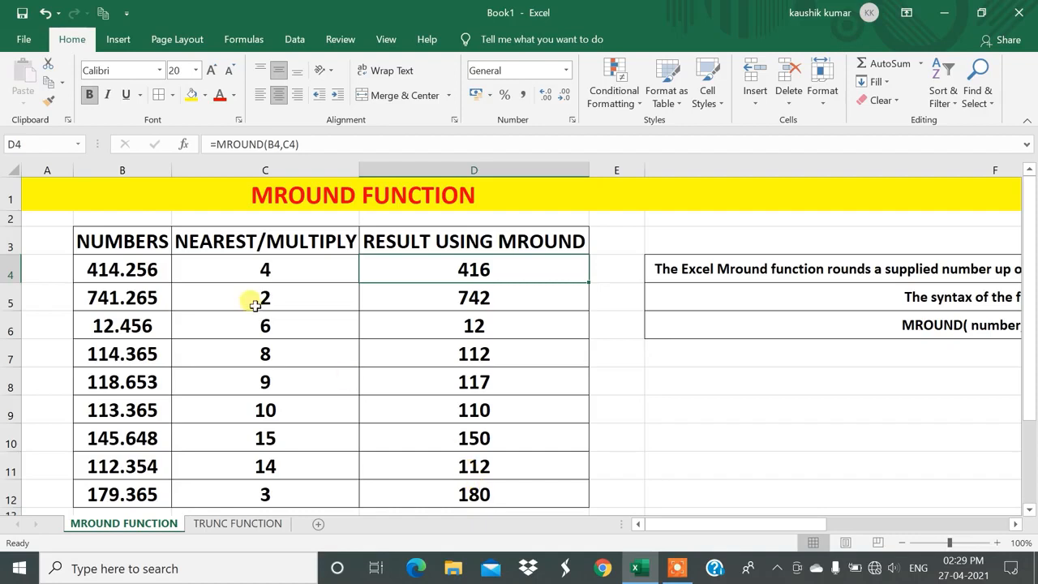
click(114, 266)
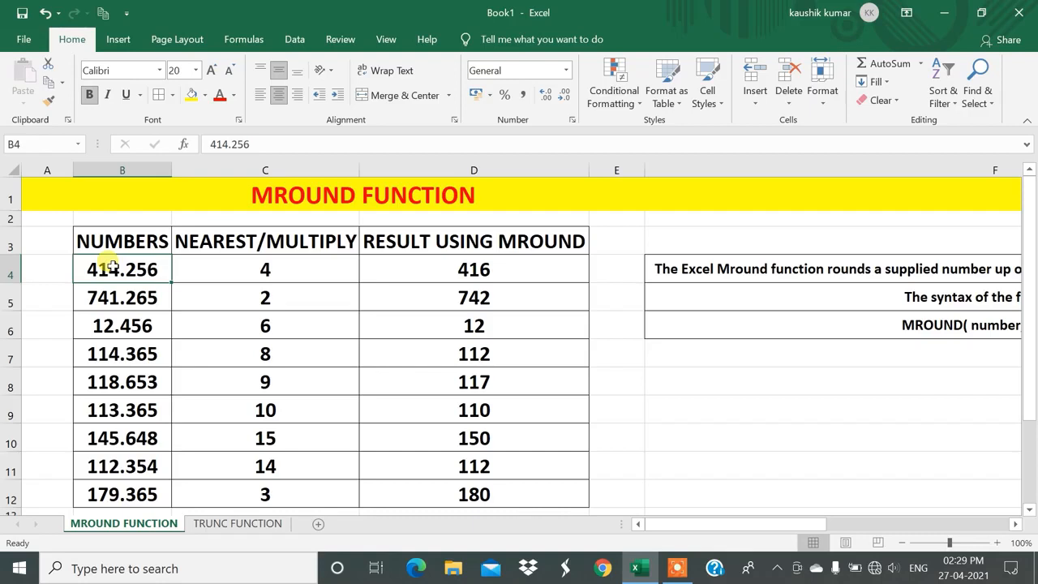
click(265, 266)
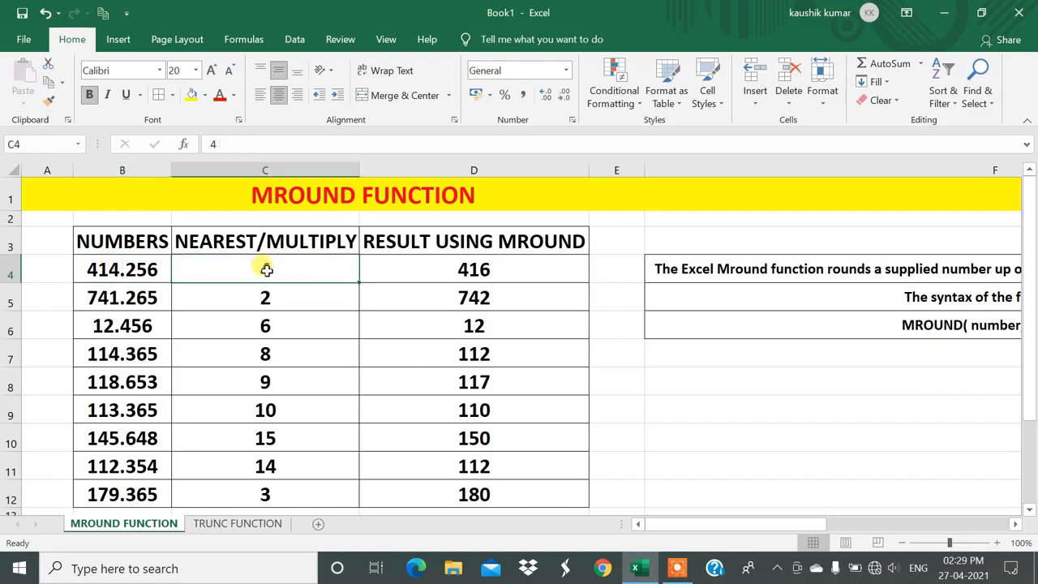
click(145, 268)
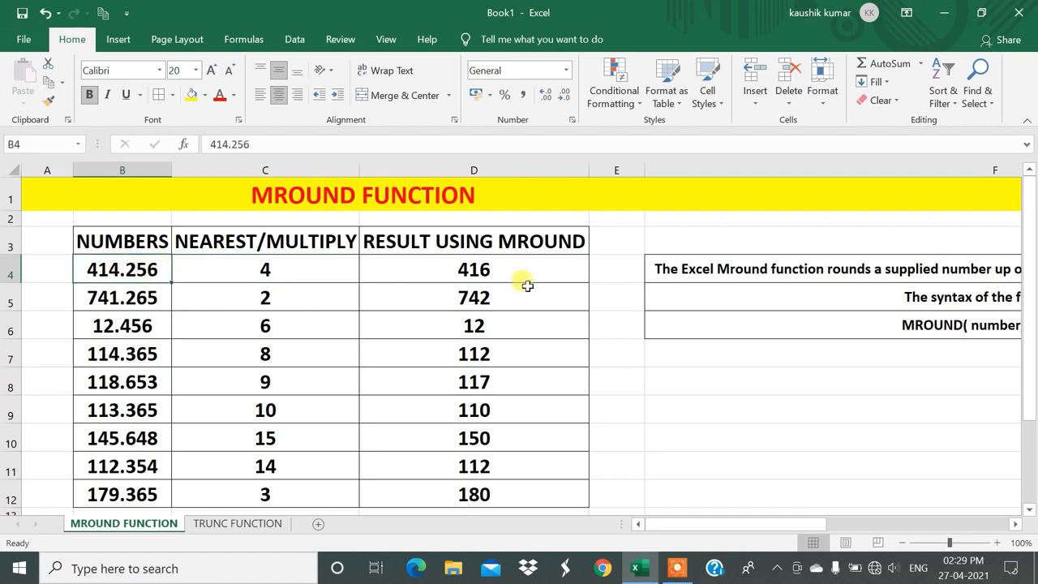
click(501, 268)
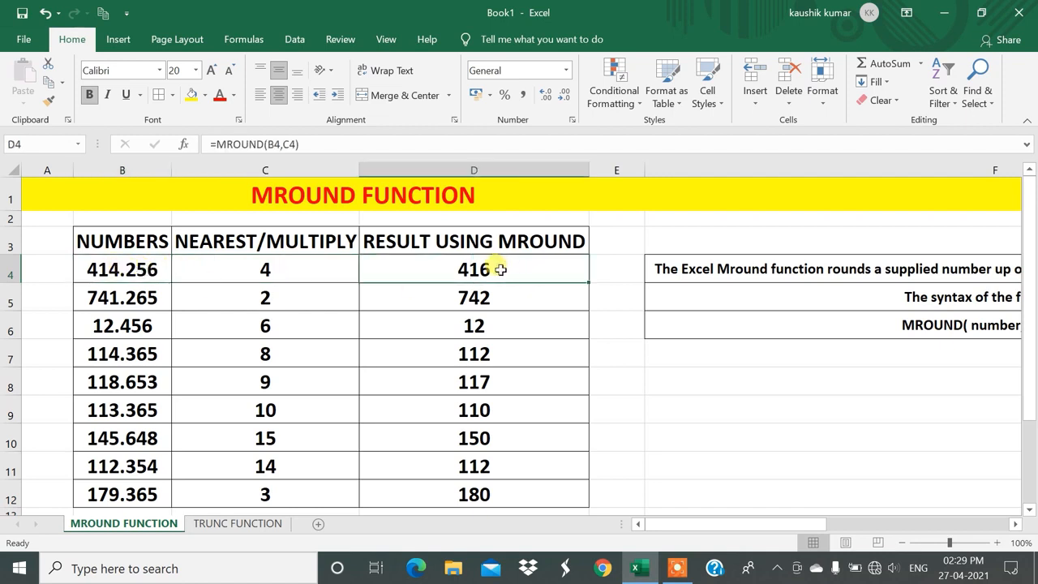
click(298, 275)
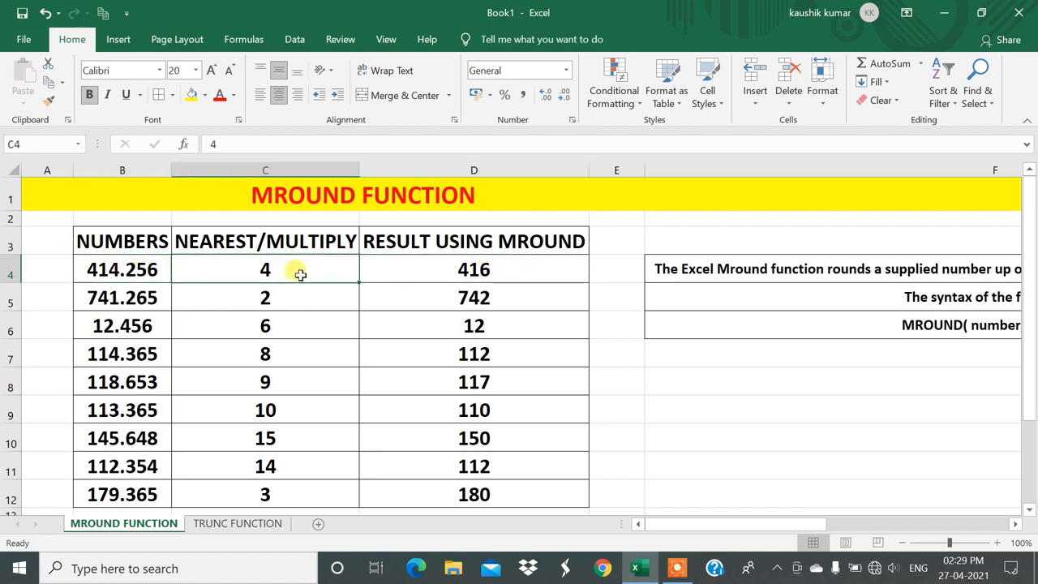
click(429, 263)
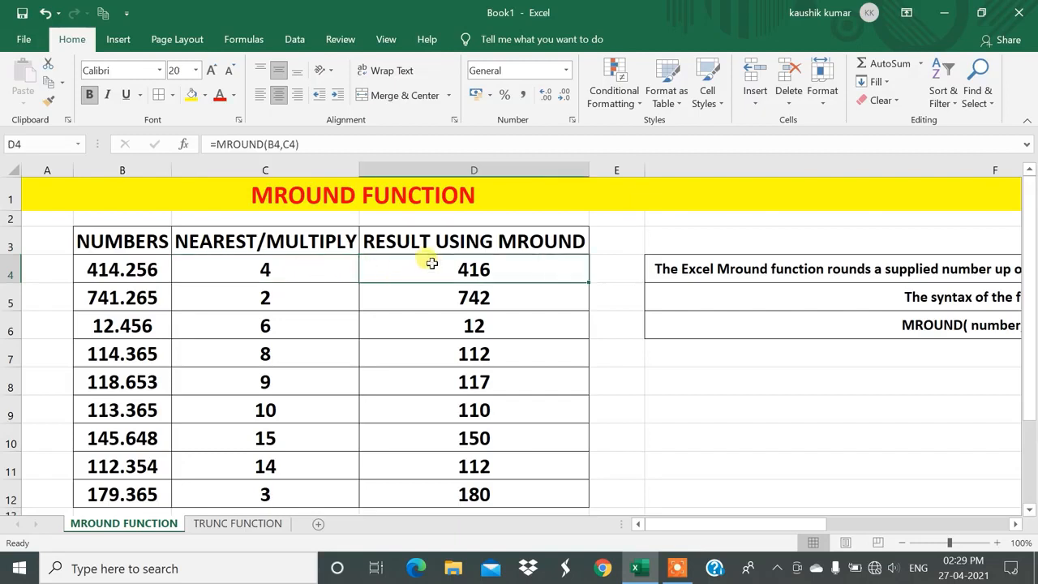
click(241, 249)
click(271, 267)
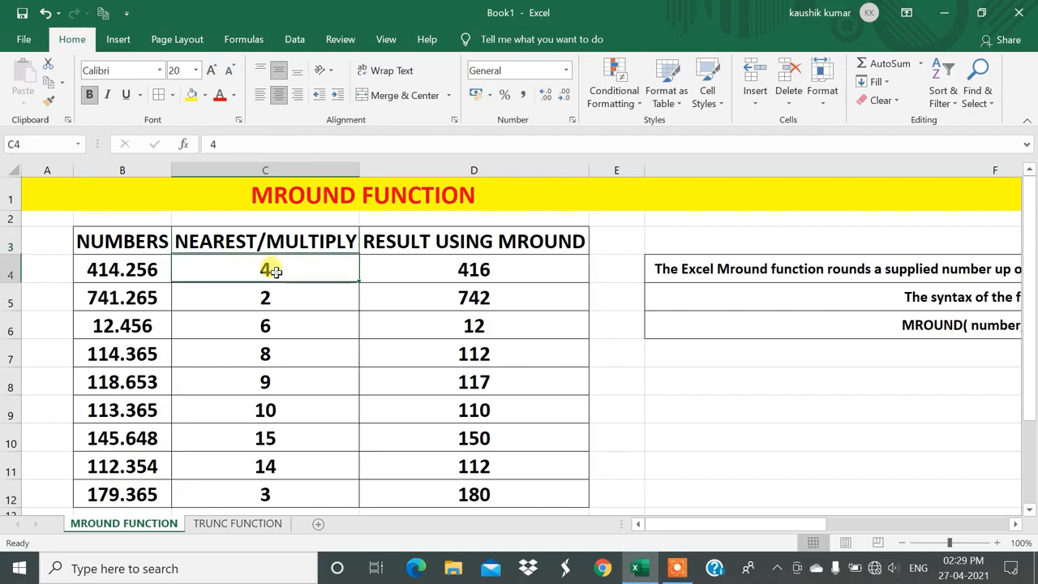
click(454, 264)
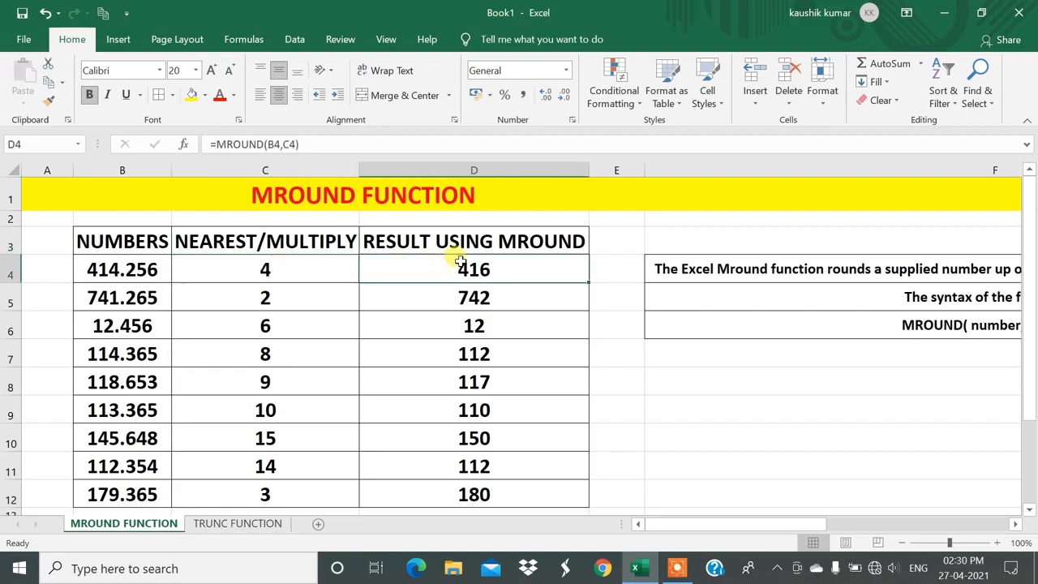
Open the TRUNC FUNCTION sheet and read the full description of the function in E3.
click(252, 523)
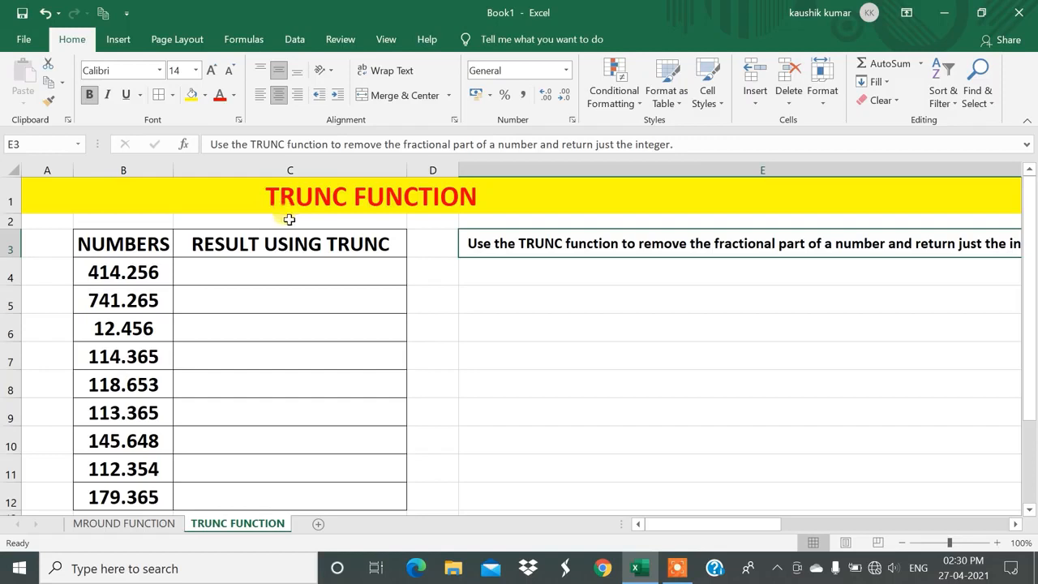
drag(677, 535, 713, 505)
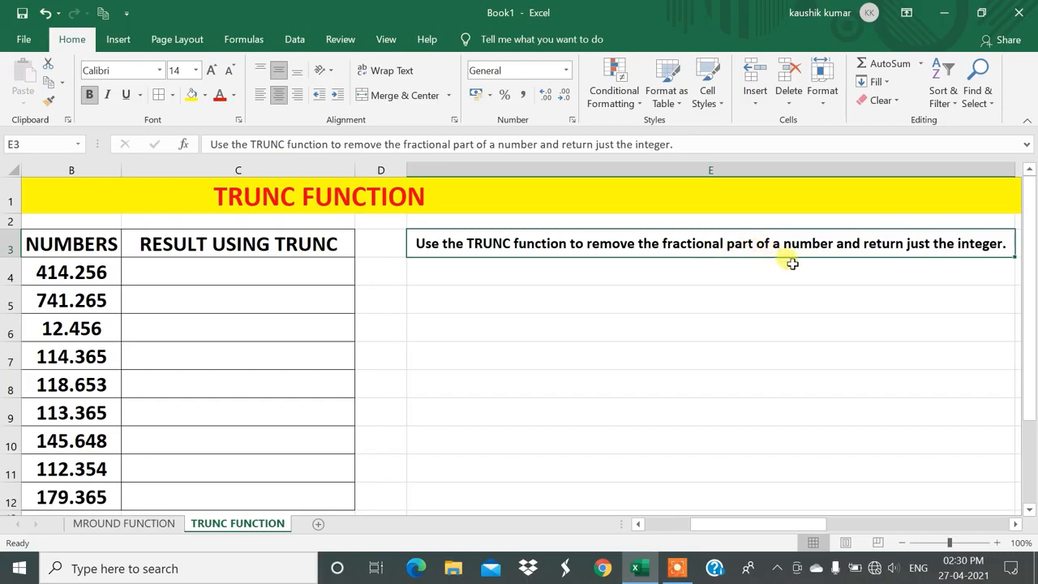
click(730, 524)
drag(730, 524, 684, 521)
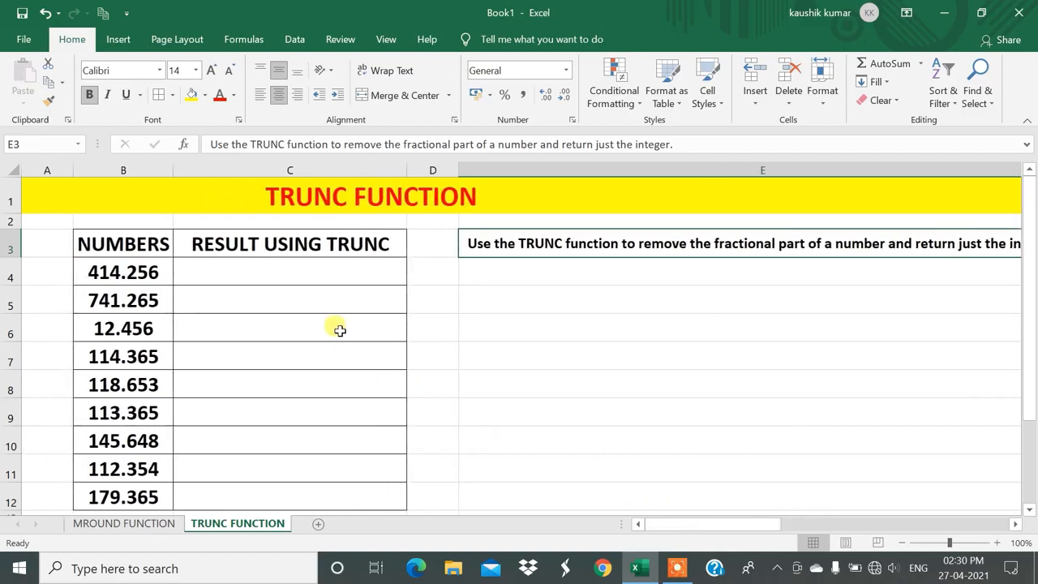
Enter =TRUNC(B4) in C4 and fill the formula down to C12 for all listed numbers.
click(230, 268)
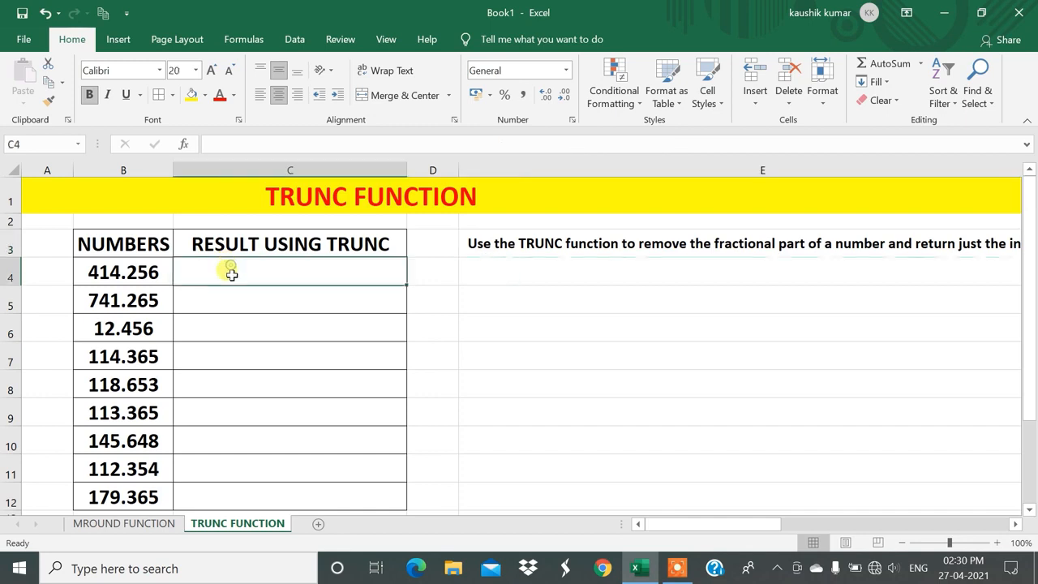
drag(112, 263, 102, 495)
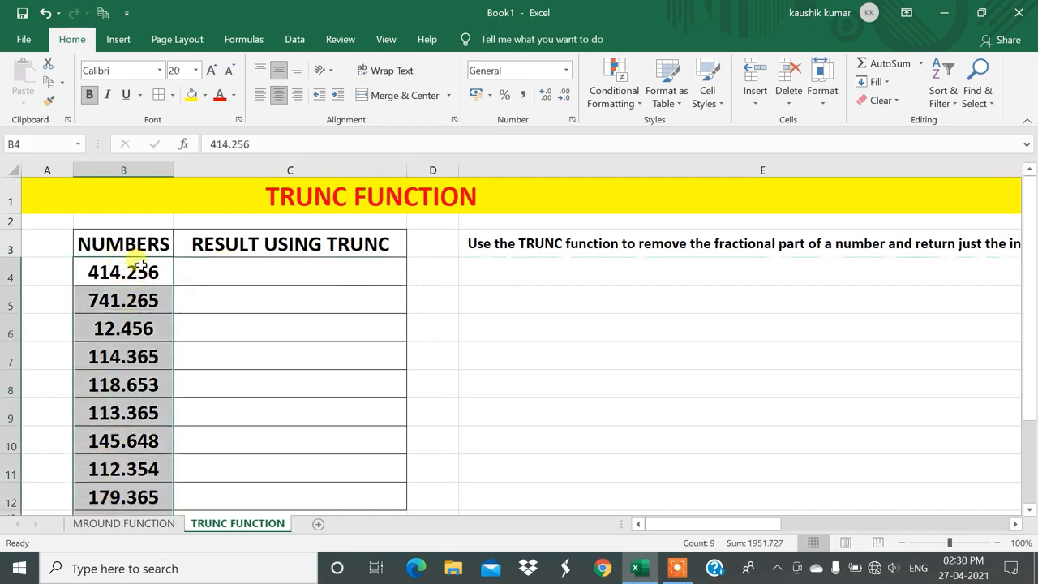
click(106, 274)
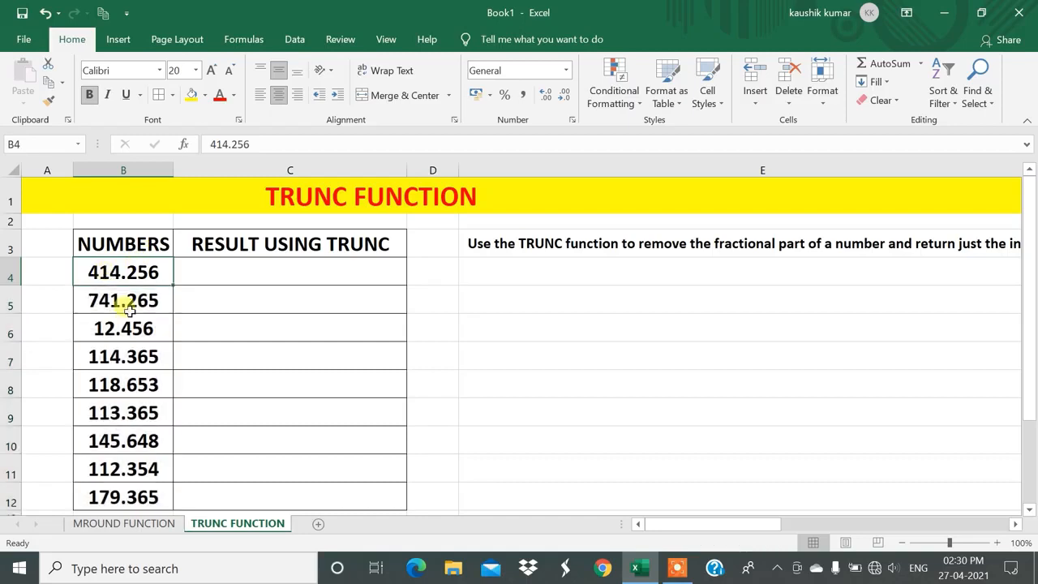
click(261, 270)
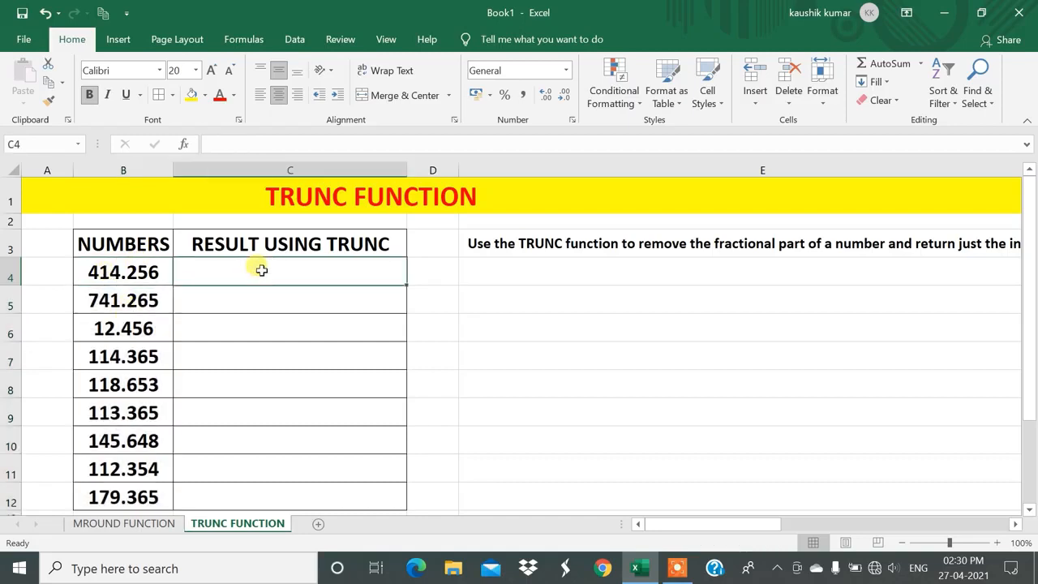
text(=TR)
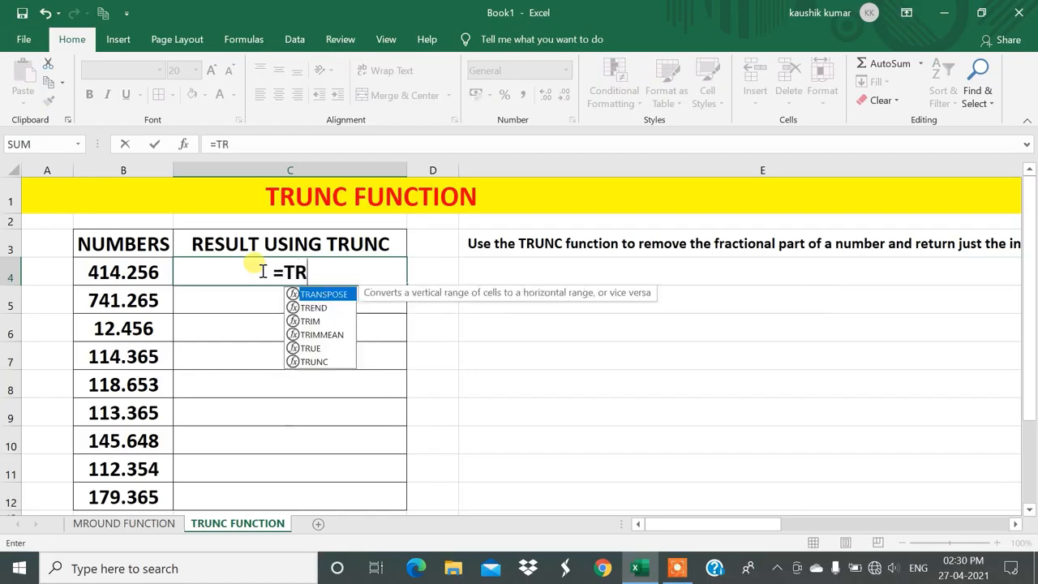
text(UNC)
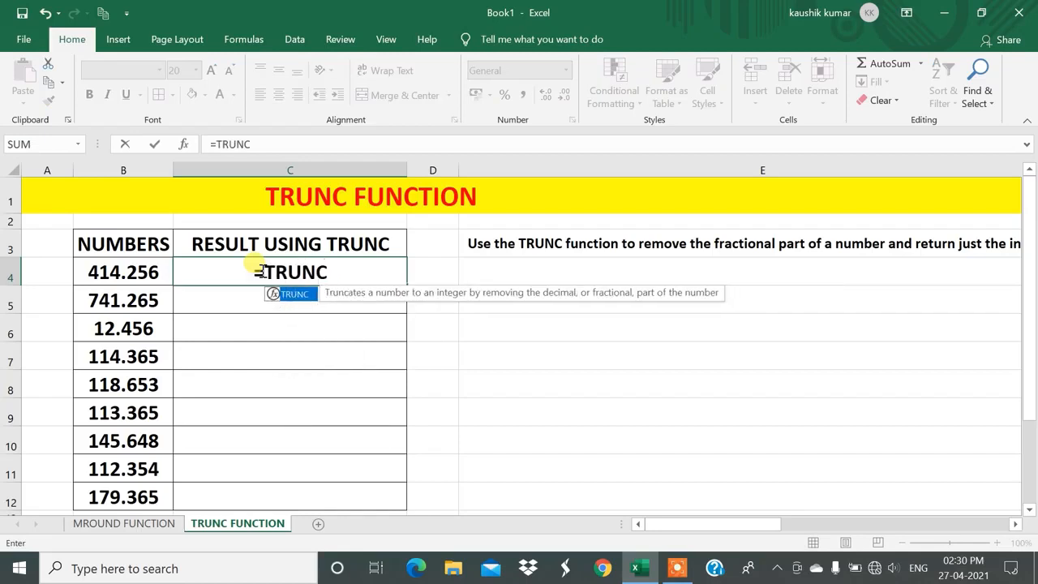
text(()
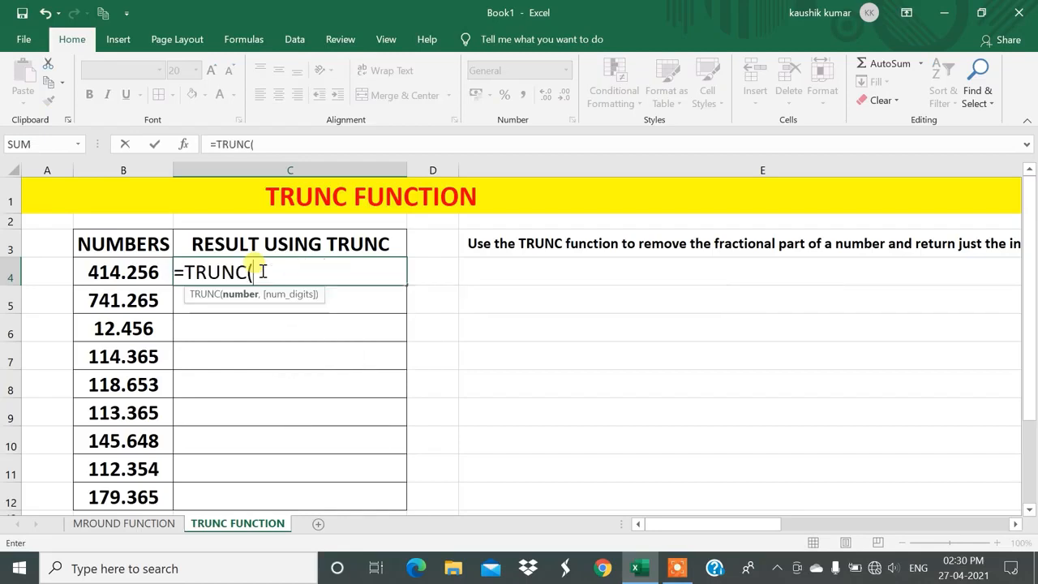
click(119, 267)
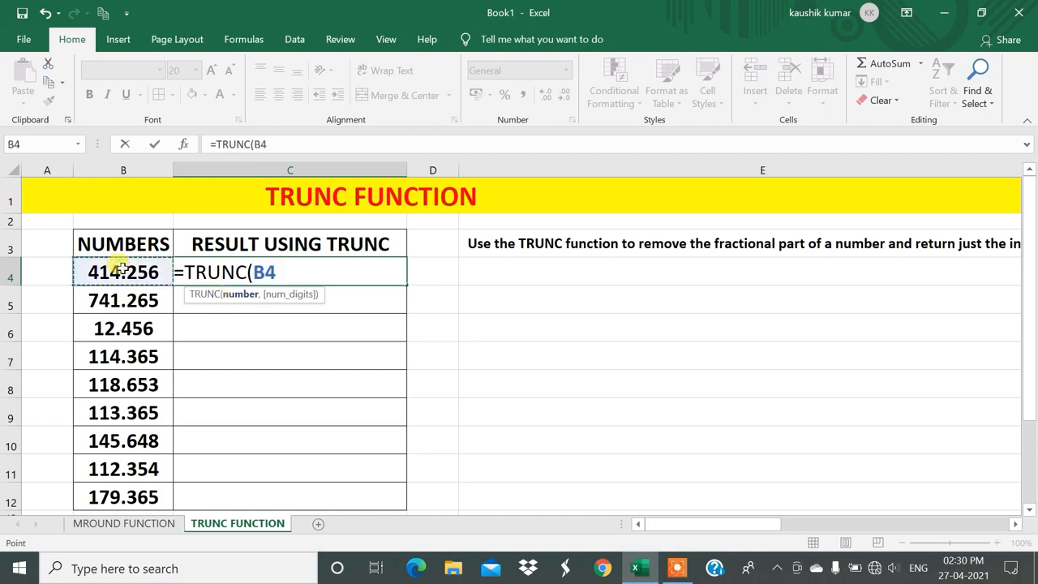
text())
key(Return)
key(Up)
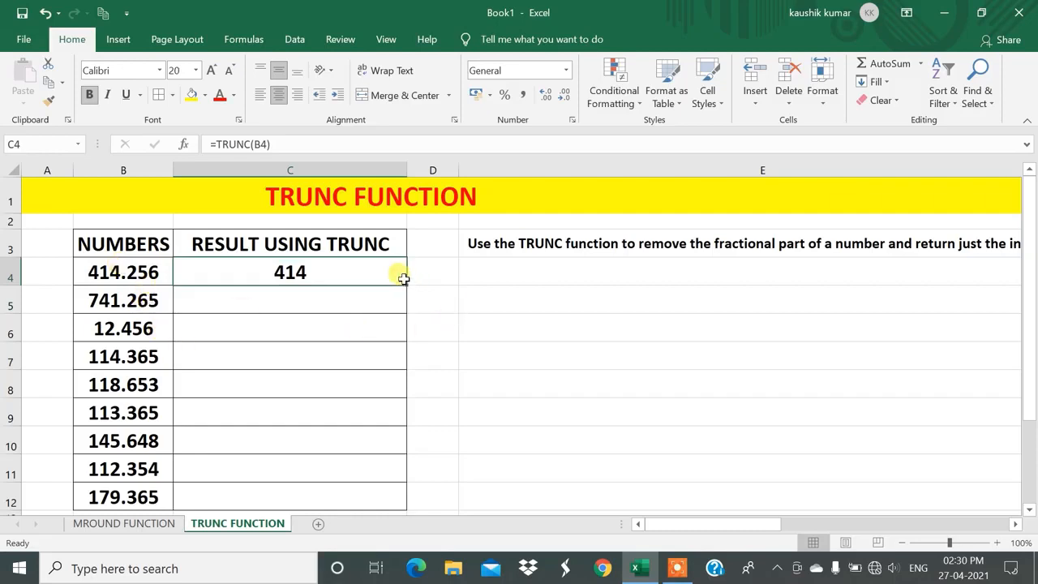
drag(406, 284, 373, 497)
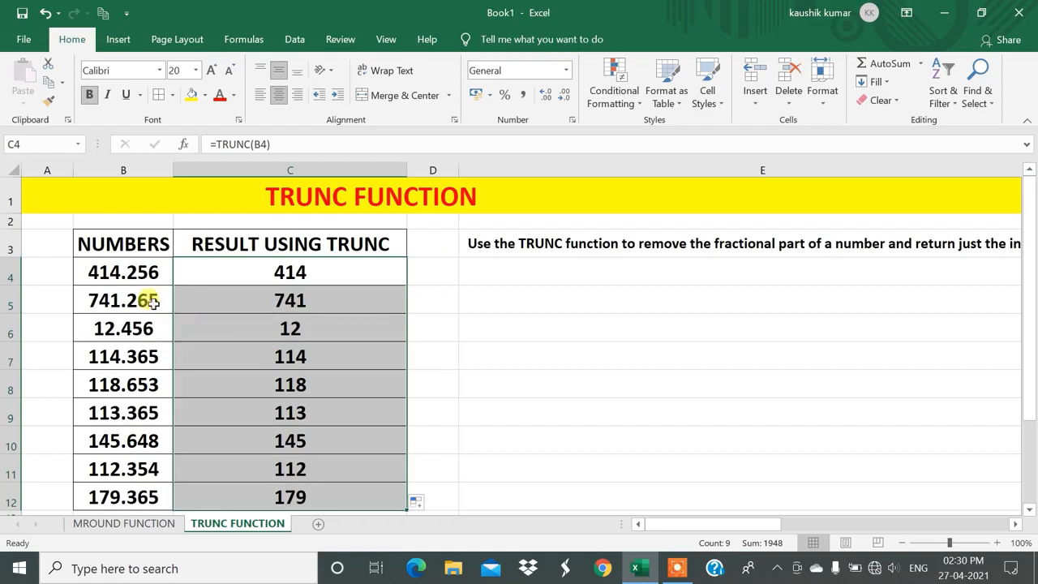
Change the formula in C4 to =TRUNC(B4,1) to keep one decimal digit, and fill it down to C12.
click(315, 269)
double_click(316, 268)
key(BackSpace)
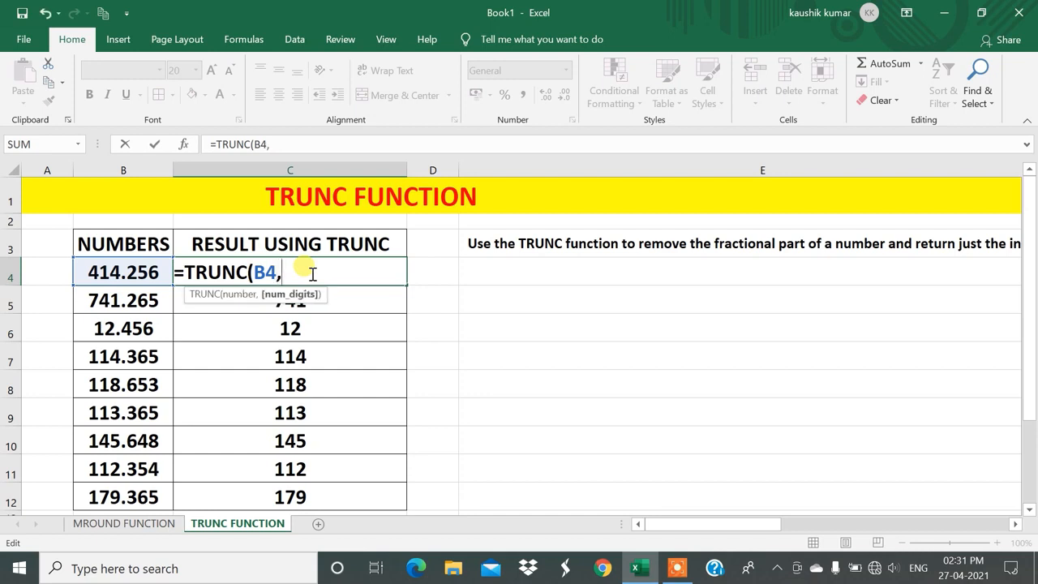
text(,1)
key(Return)
click(311, 273)
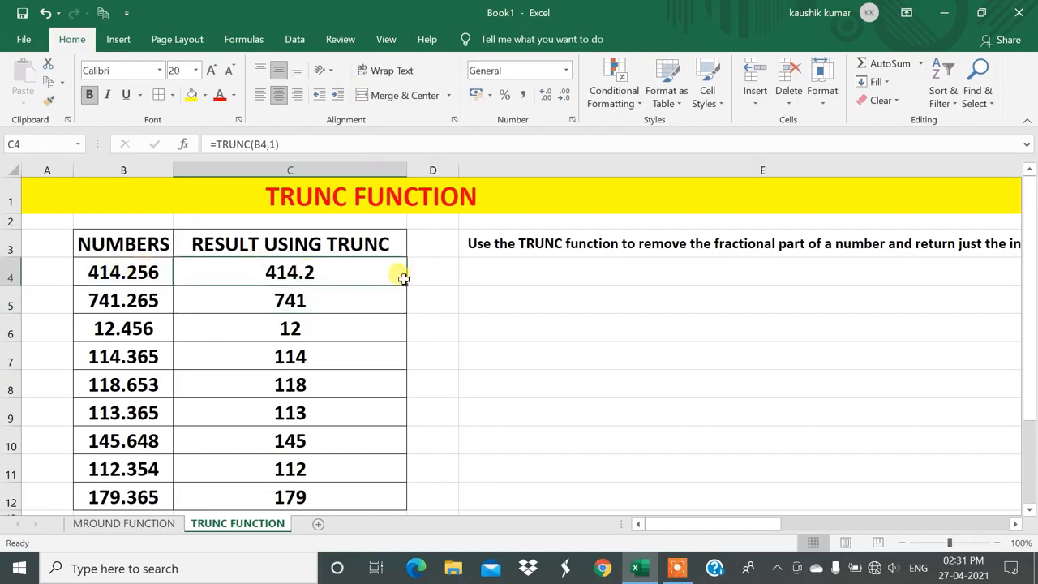
drag(400, 282, 391, 503)
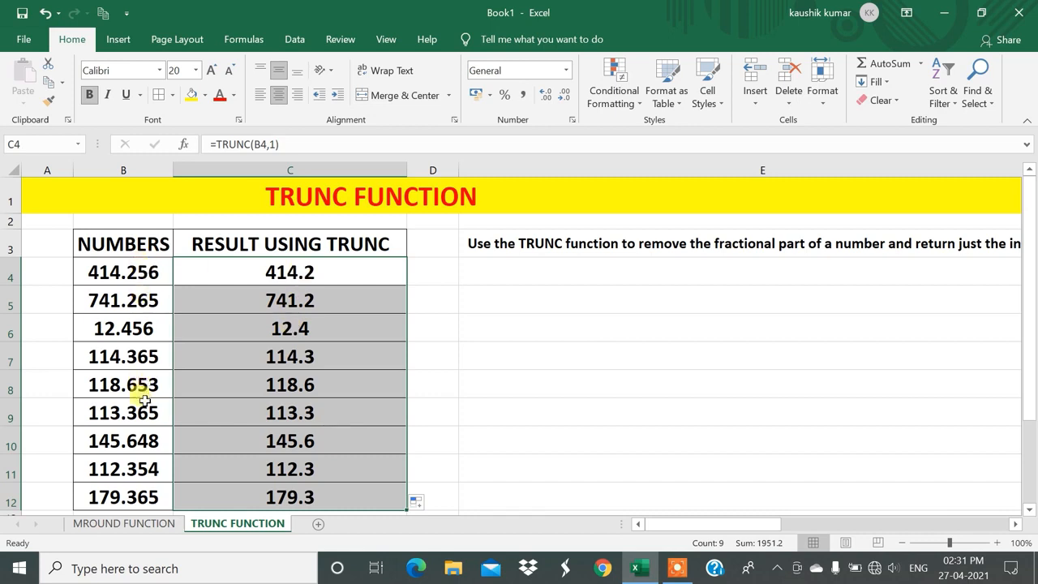
Change the formula in C4 to =TRUNC(B4,0) to drop all decimals, and fill it down to C12.
double_click(306, 268)
key(BackSpace)
key(BackSpace)
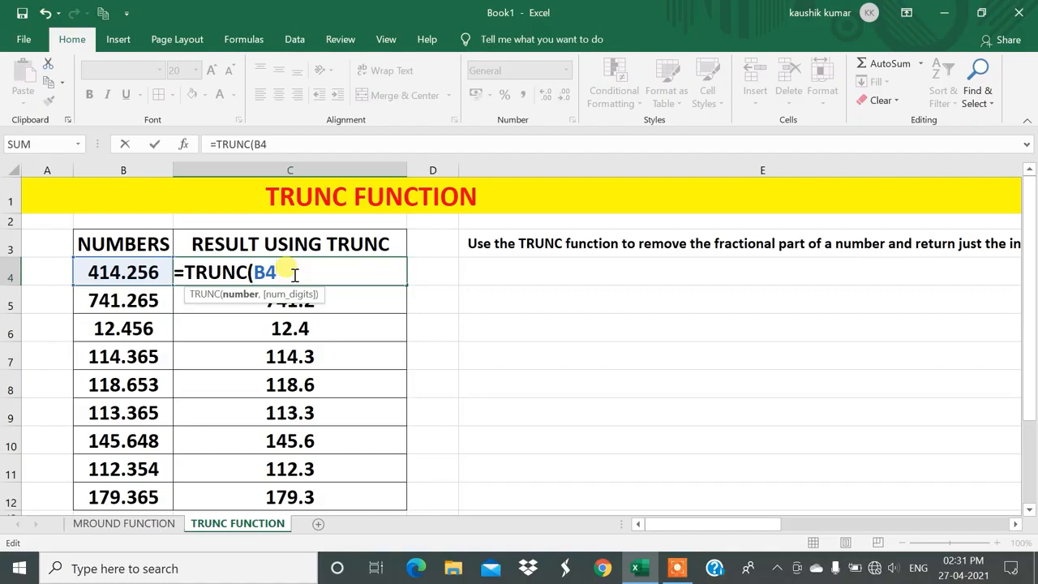
text(,0))
key(Return)
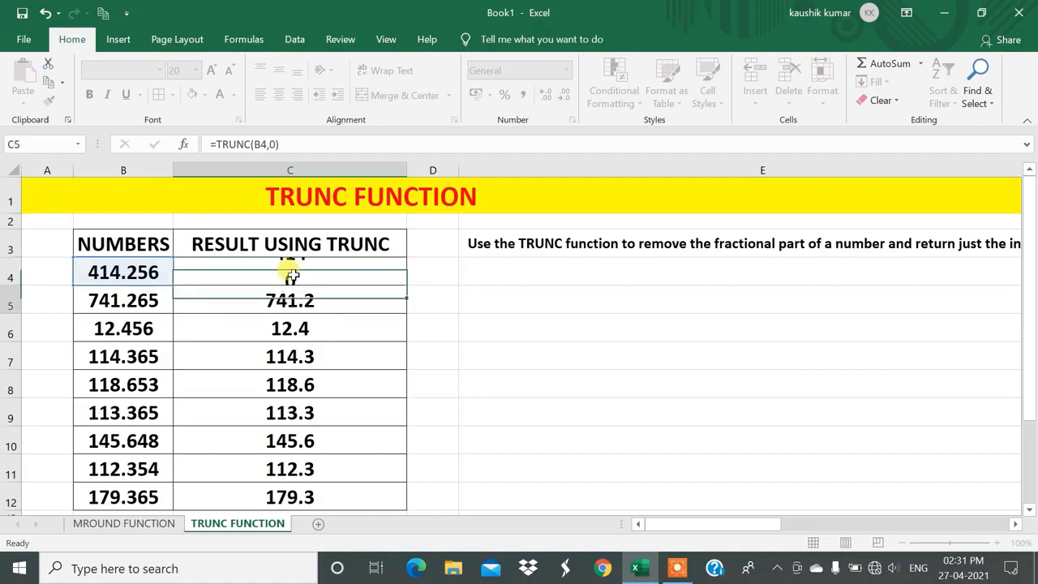
click(290, 273)
drag(406, 283, 394, 503)
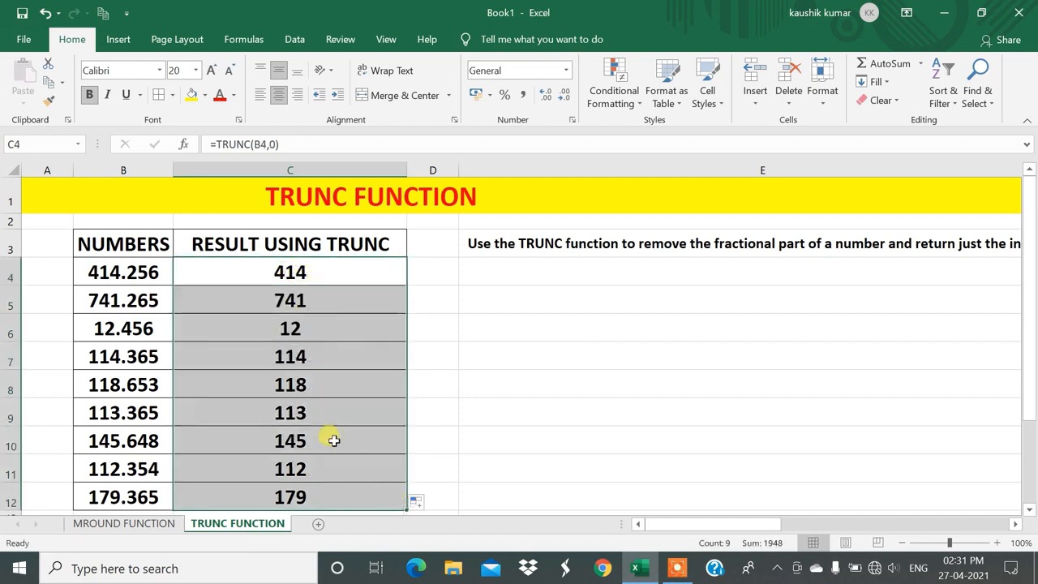
click(110, 274)
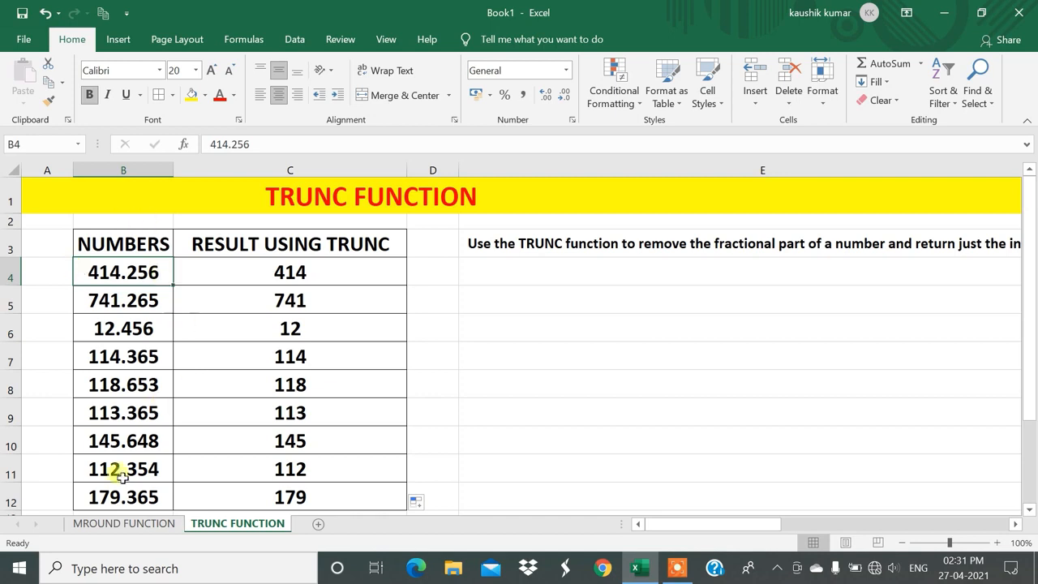
On the MROUND FUNCTION sheet, change the formula in D4 to =MROUND(B4,4), and review the multiples column against the result.
click(122, 524)
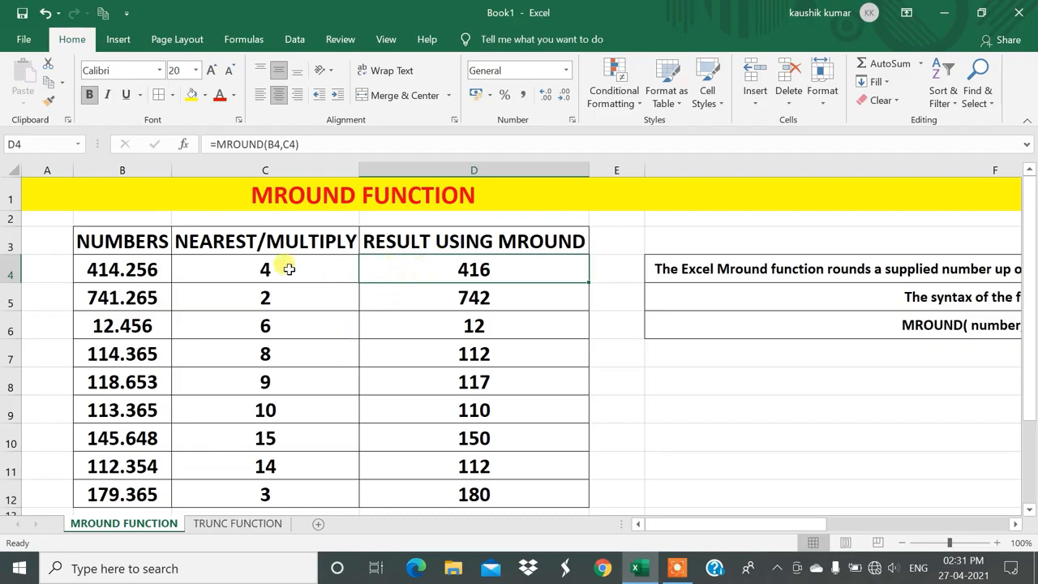
drag(276, 241, 268, 495)
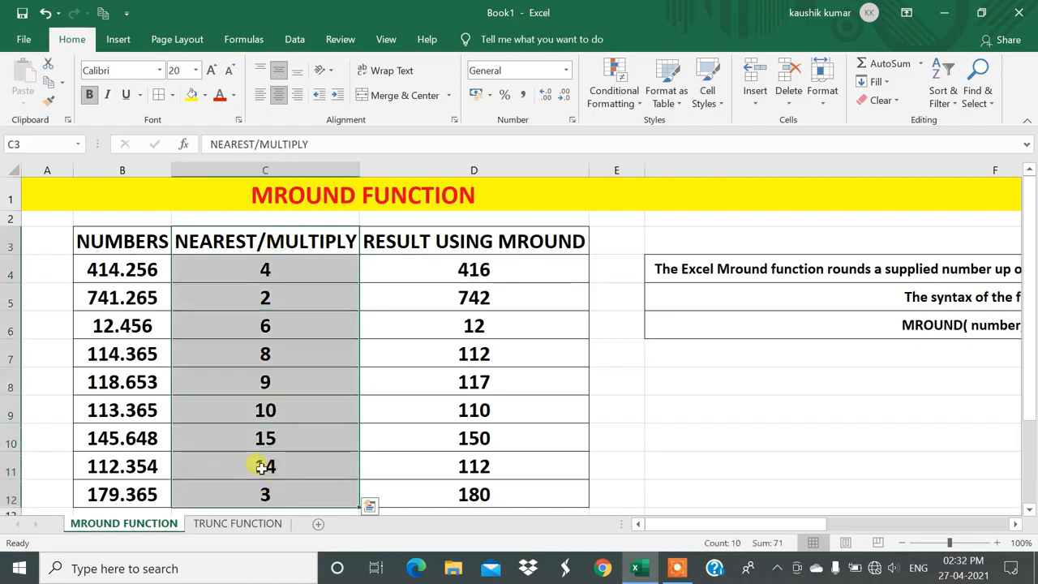
double_click(454, 268)
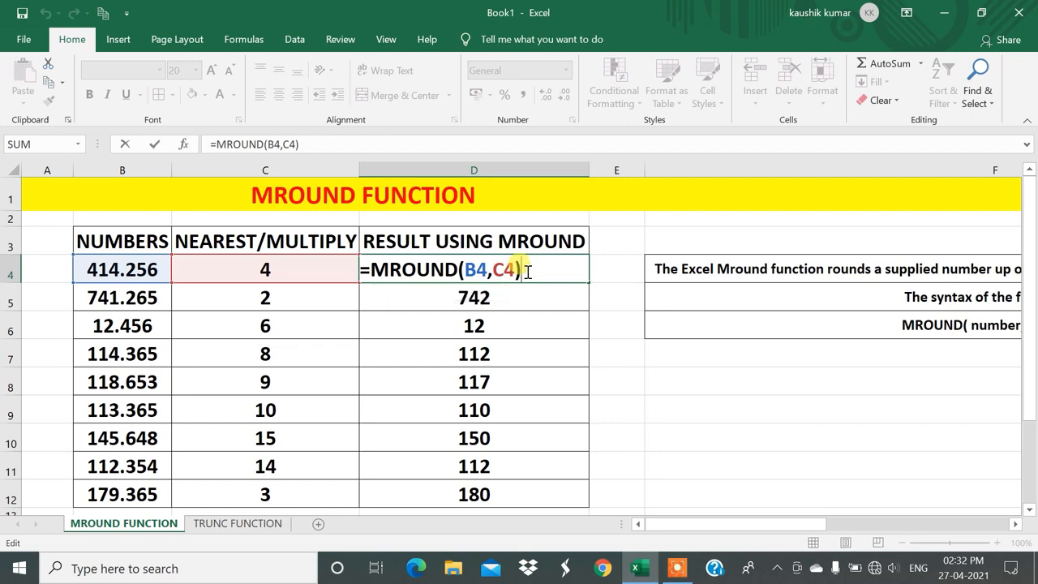
key(BackSpace)
key(BackSpace)
key(BackSpace)
text(4)
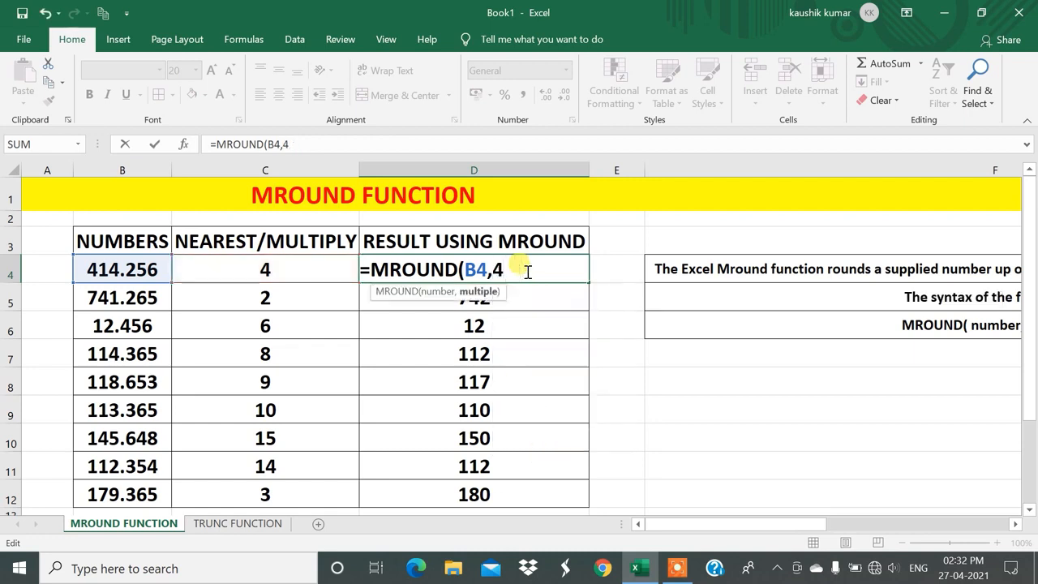
text())
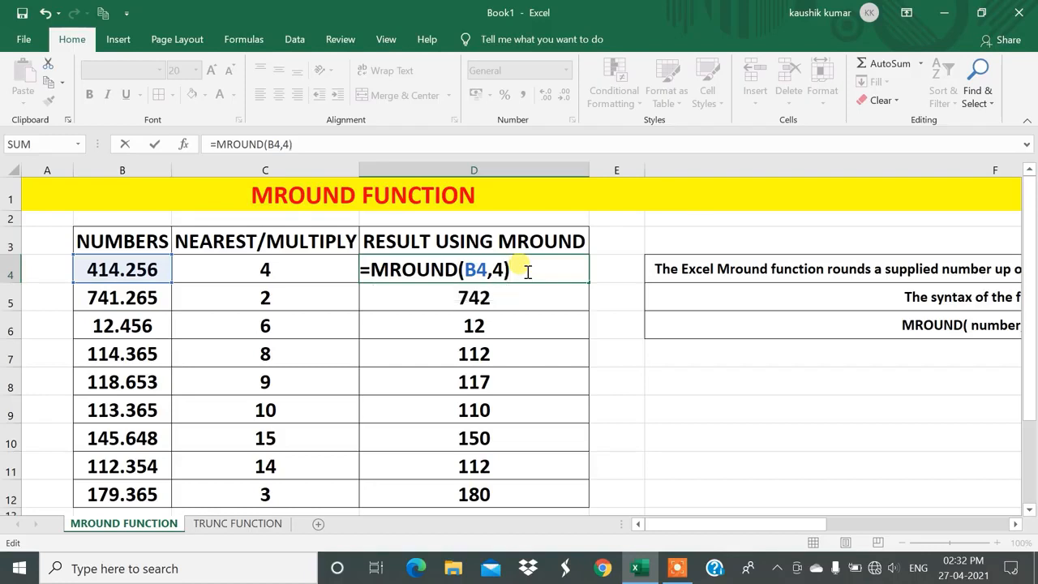
key(Return)
click(526, 271)
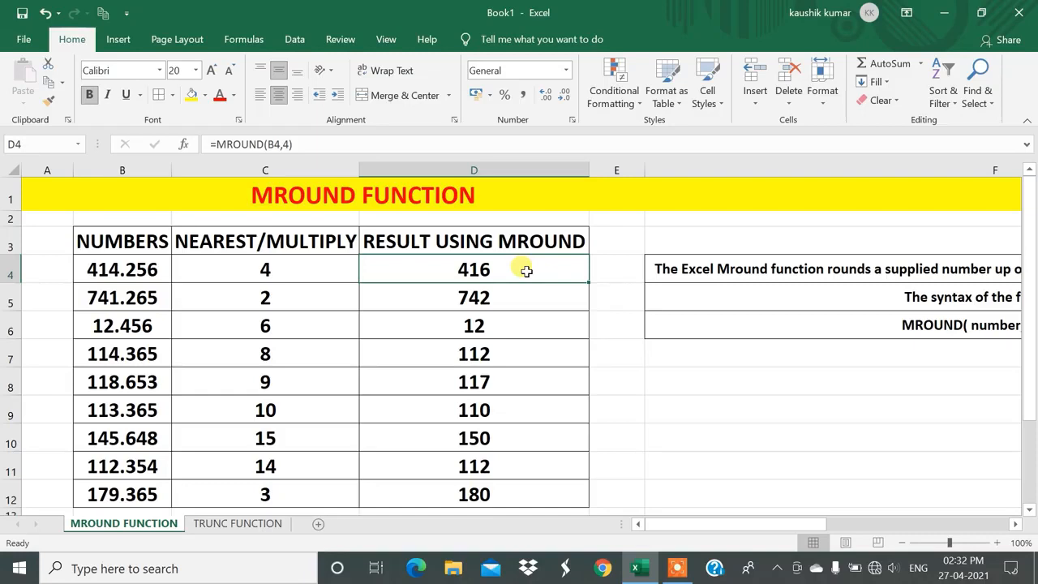
drag(266, 240, 289, 492)
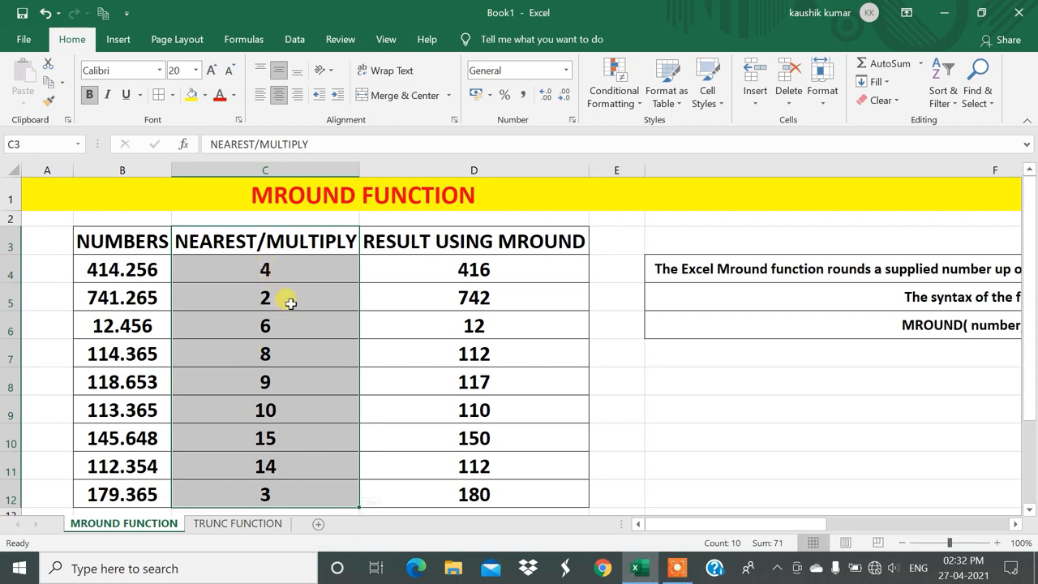
click(454, 276)
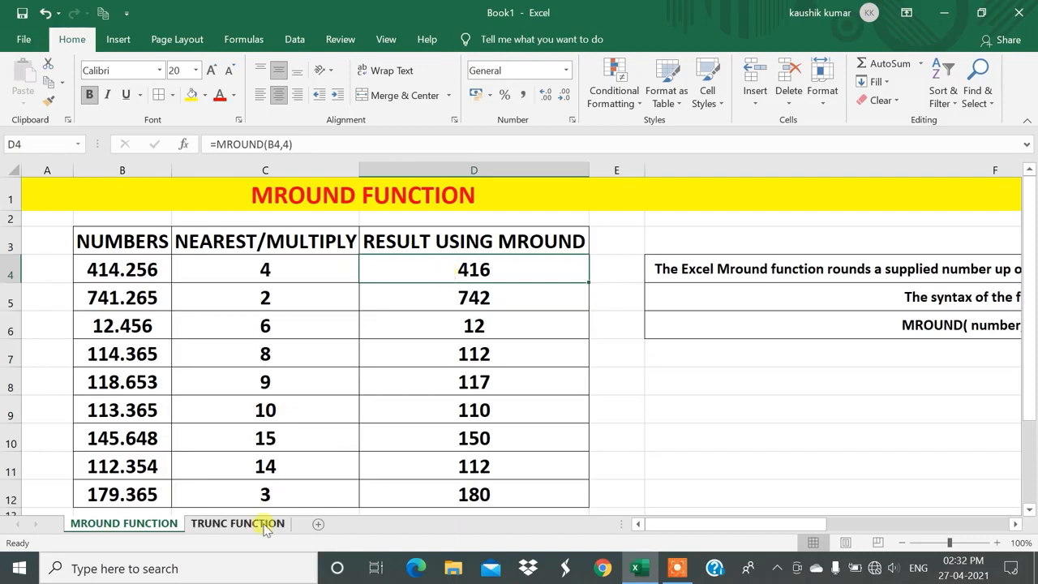
On the TRUNC FUNCTION sheet, format the numbers in B4:B12 to show two decimal places.
click(238, 524)
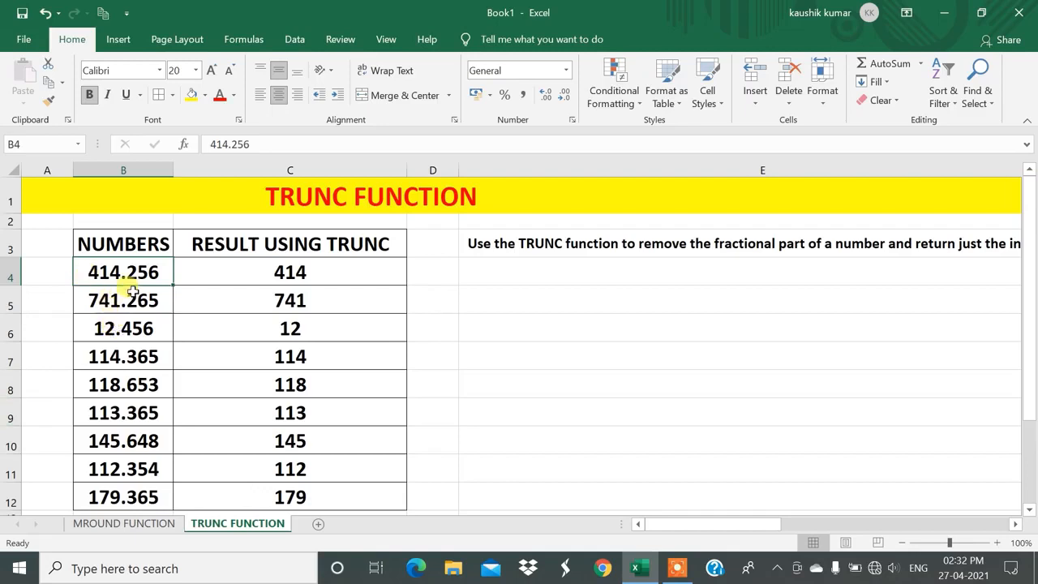
click(112, 384)
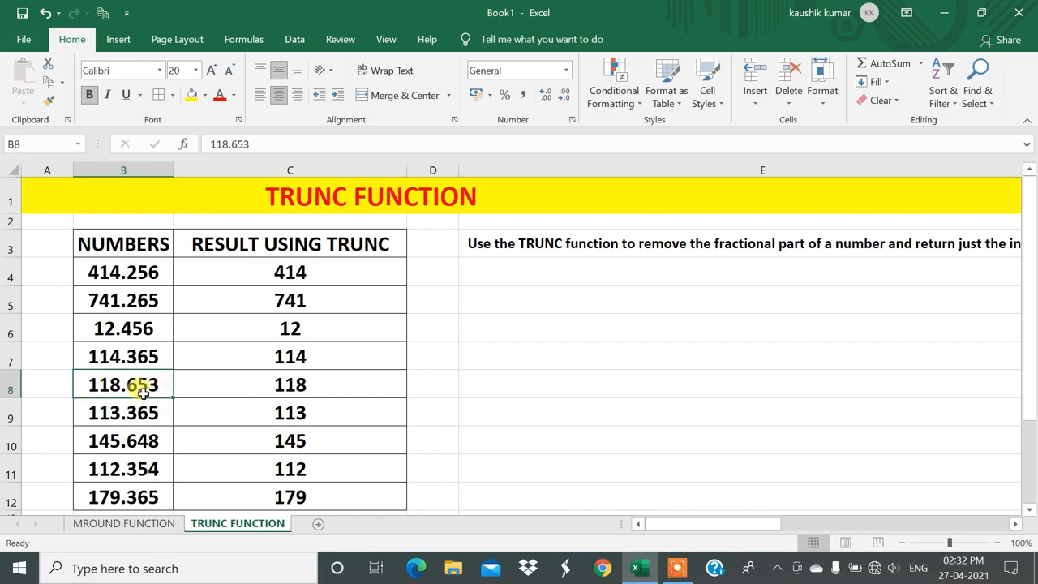
drag(100, 268, 105, 497)
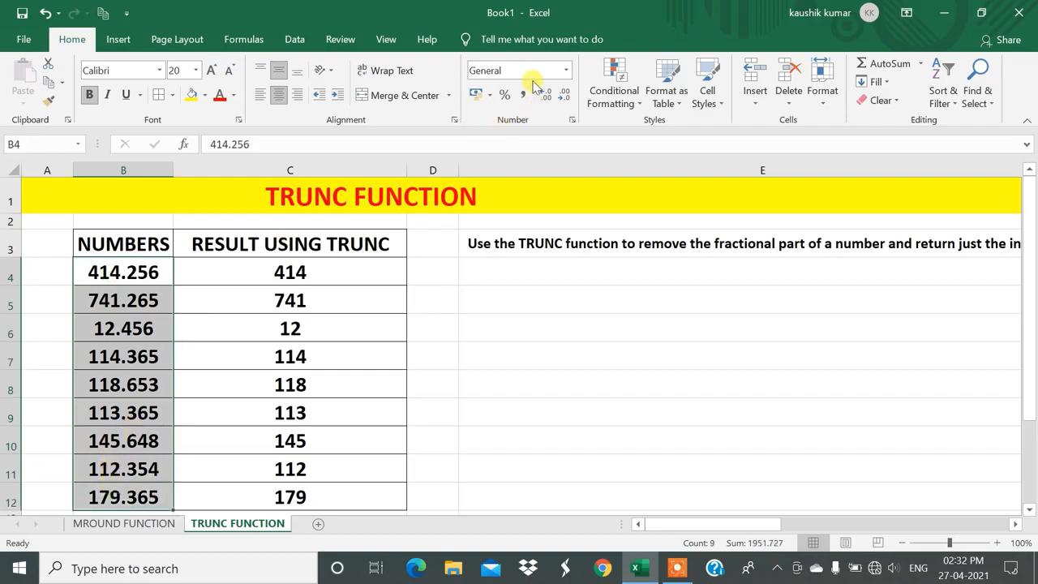
click(564, 96)
click(564, 97)
click(544, 95)
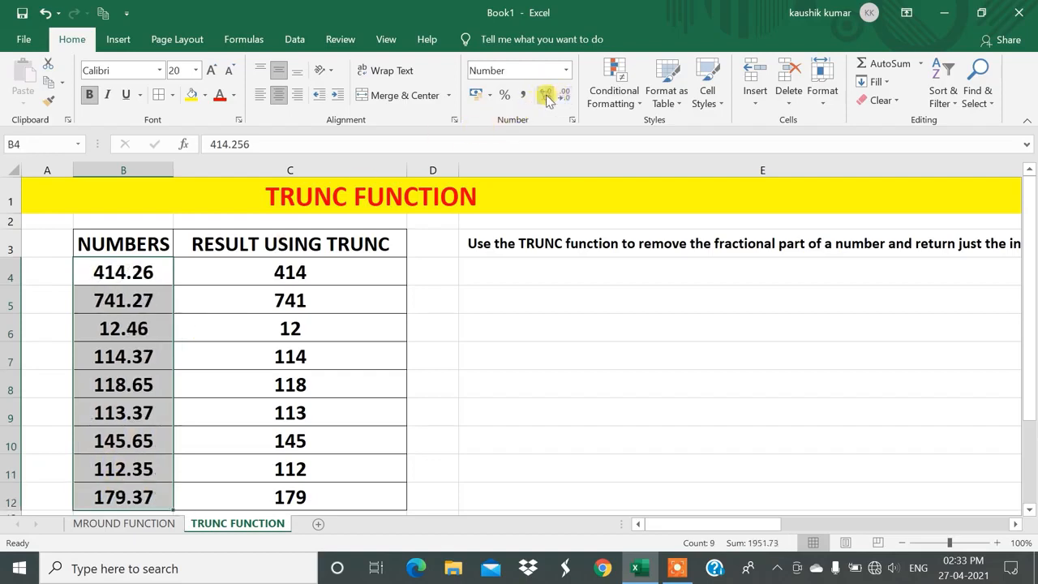
Replace the formula in C8 with =ROUND(B8,0) to compare rounding with truncating.
click(142, 386)
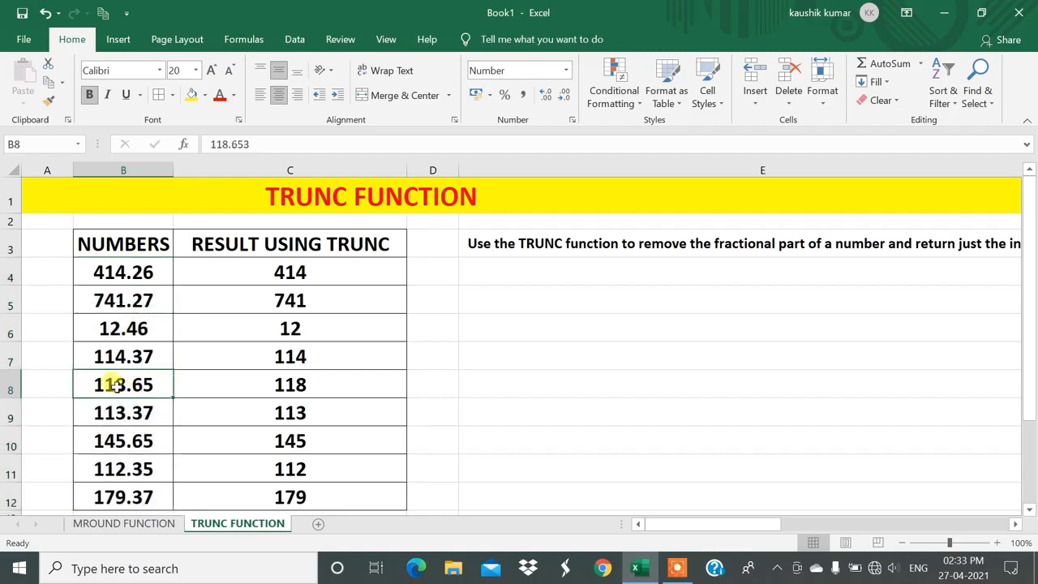
click(293, 381)
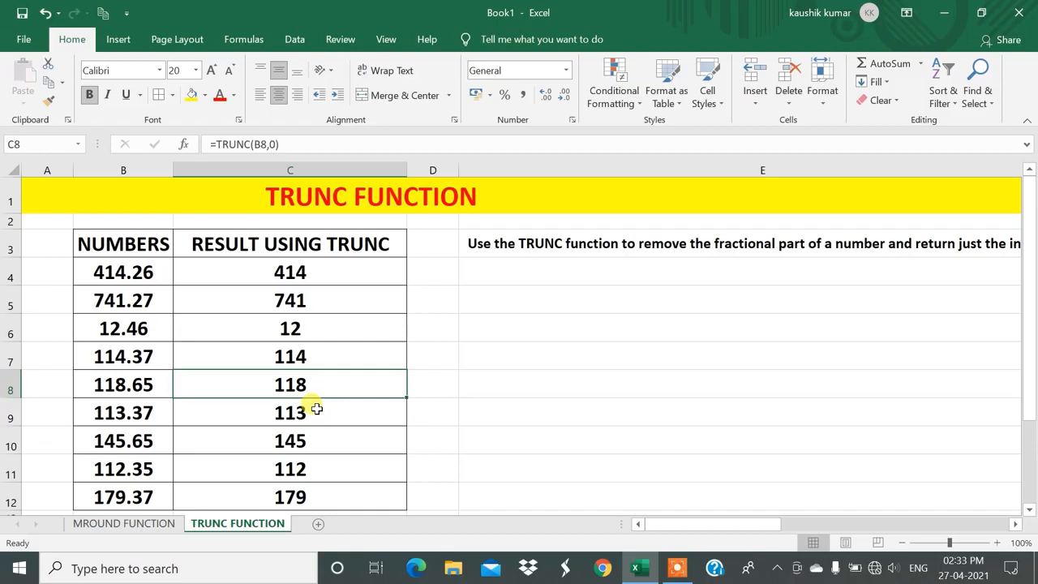
double_click(314, 383)
key(BackSpace)
key(BackSpace)
key(BackSpace)
key(BackSpace)
key(BackSpace)
key(BackSpace)
key(BackSpace)
key(BackSpace)
key(BackSpace)
key(BackSpace)
key(BackSpace)
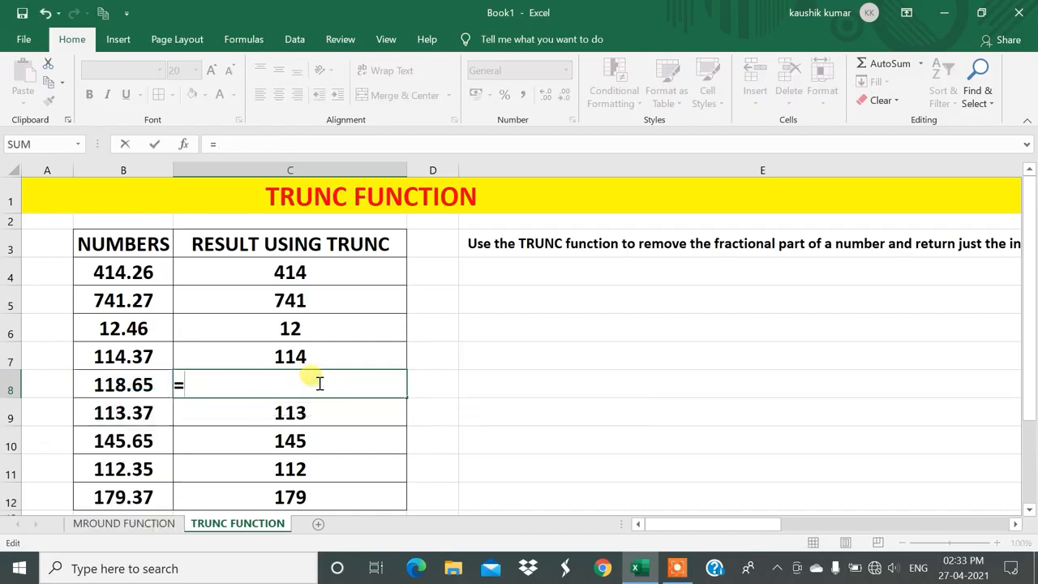
text(ROUND)
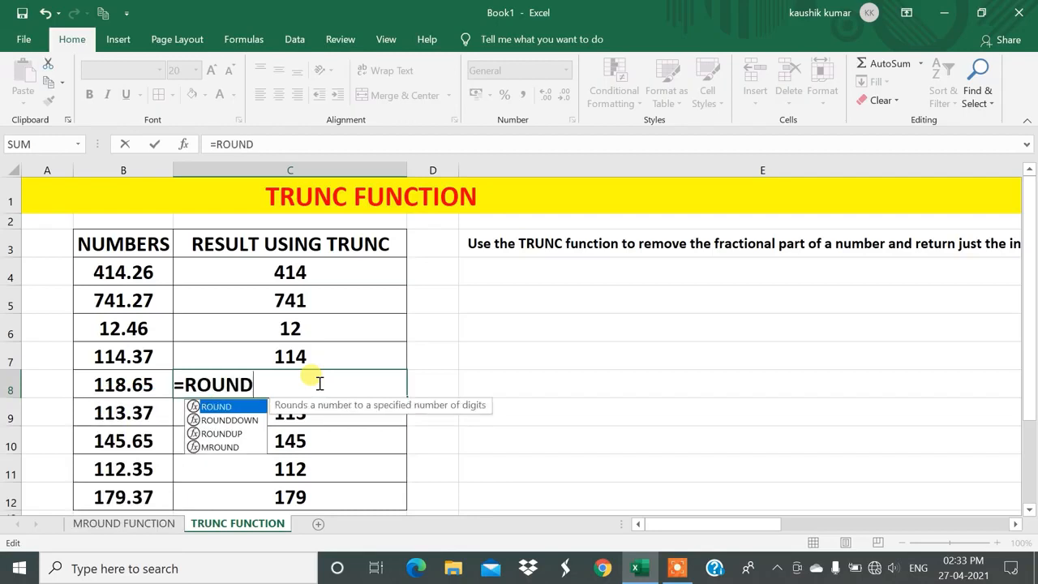
text(()
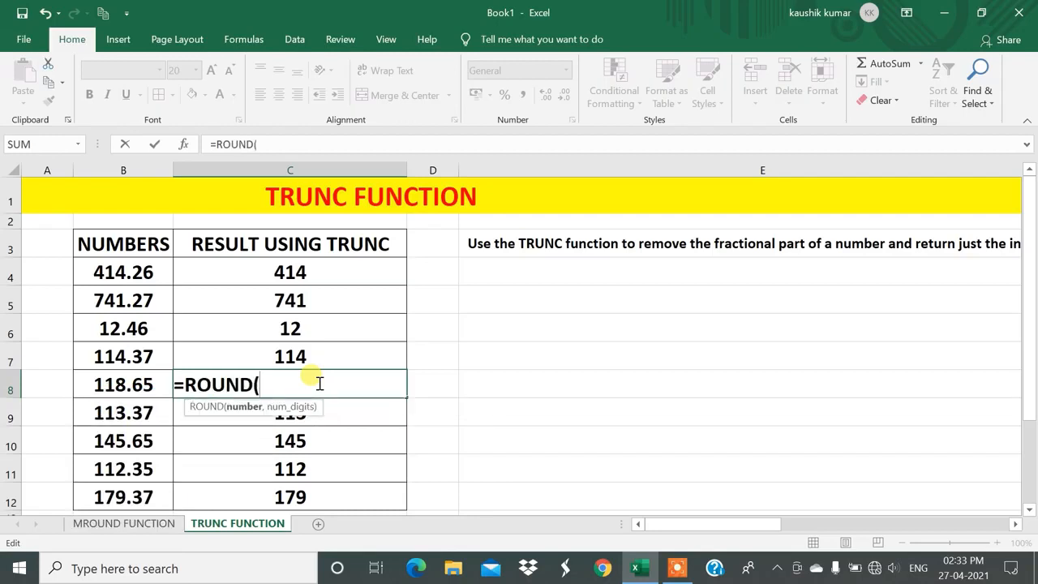
click(132, 378)
text(,0)
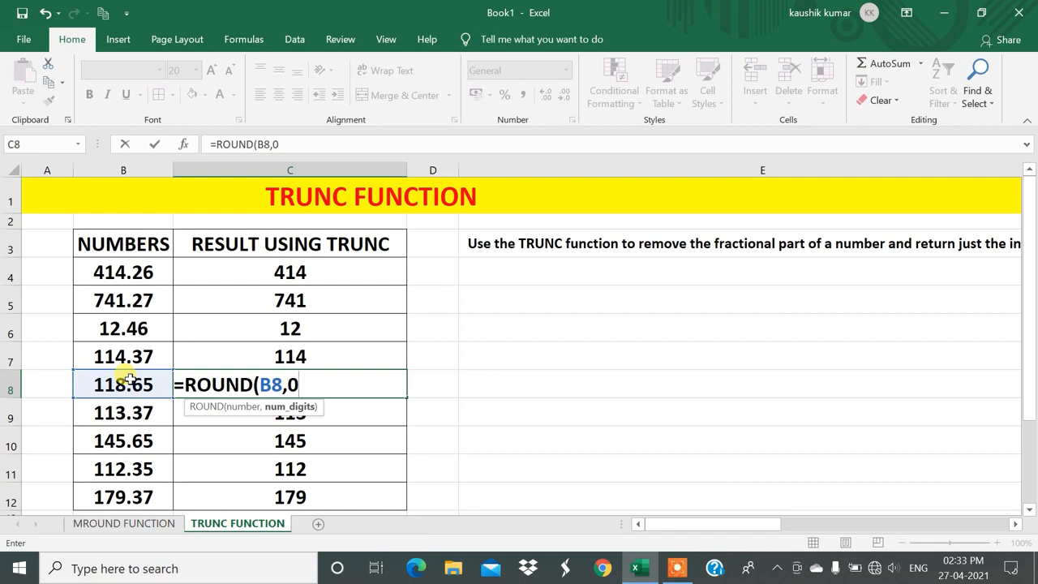
text())
key(Return)
key(Up)
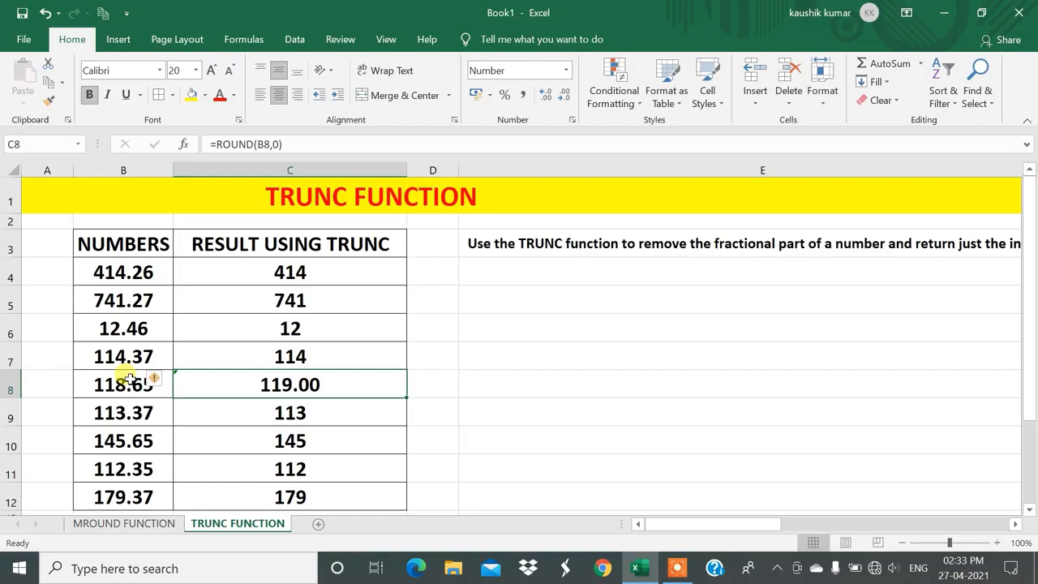
Clear the ROUND formula from C8 and fill the TRUNC formula from C4 down to C12 again.
key(Delete)
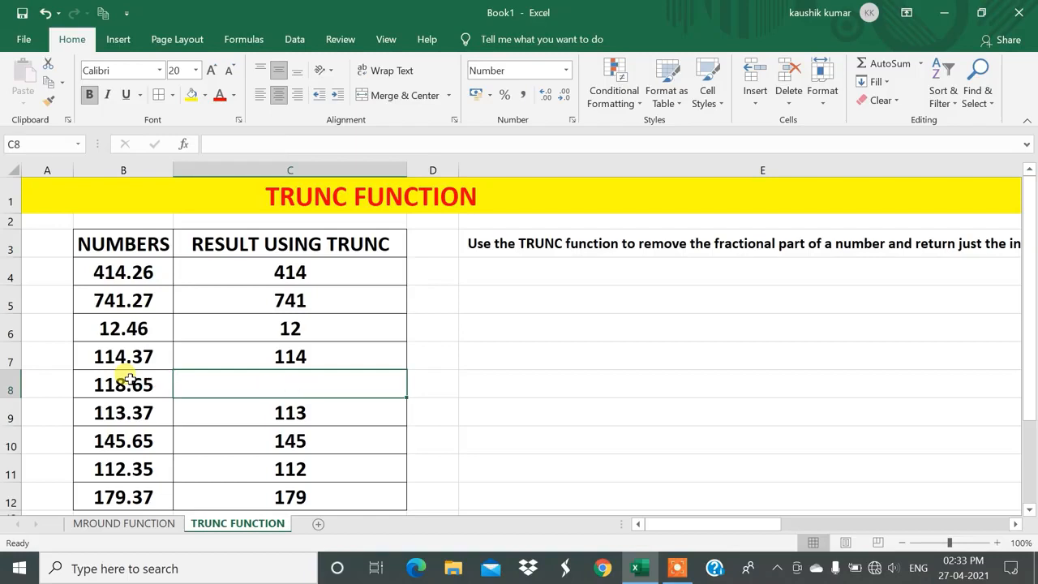
click(284, 273)
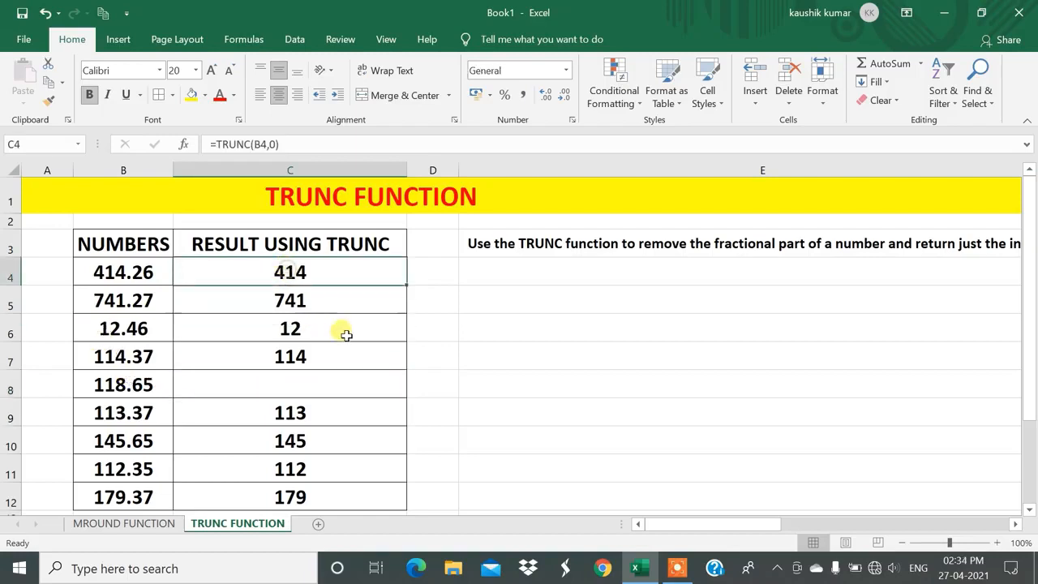
drag(406, 285, 396, 503)
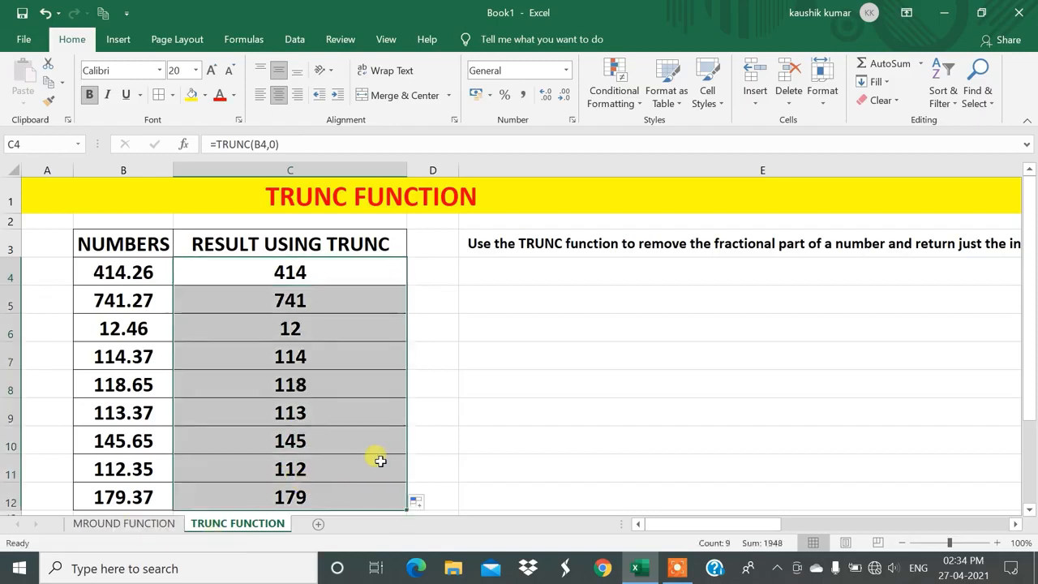
click(421, 434)
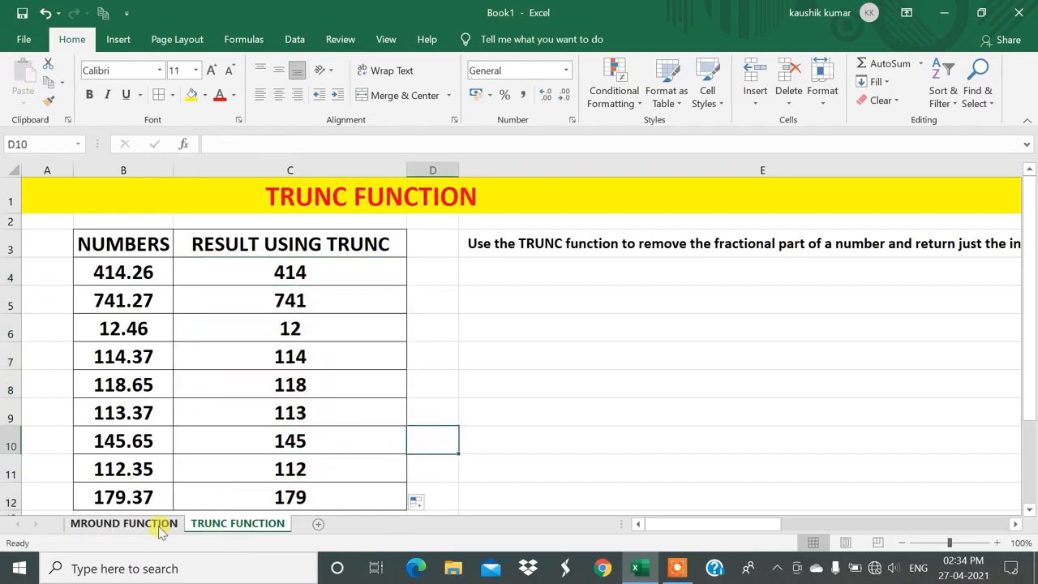
Review the number, multiple and result in B4, C4 and D4 on the MROUND FUNCTION sheet, and return to the TRUNC FUNCTION sheet.
click(124, 524)
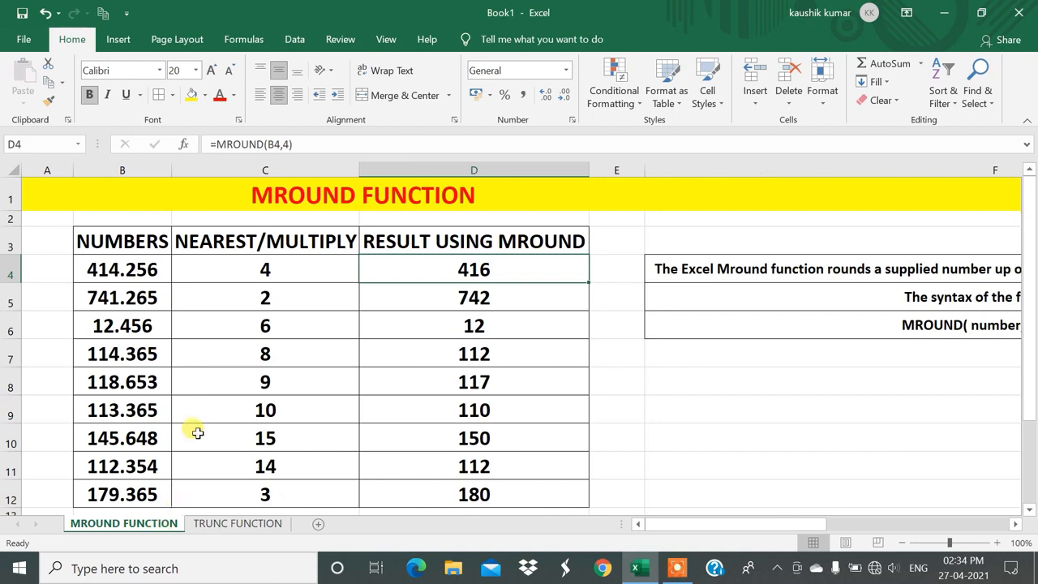
click(139, 278)
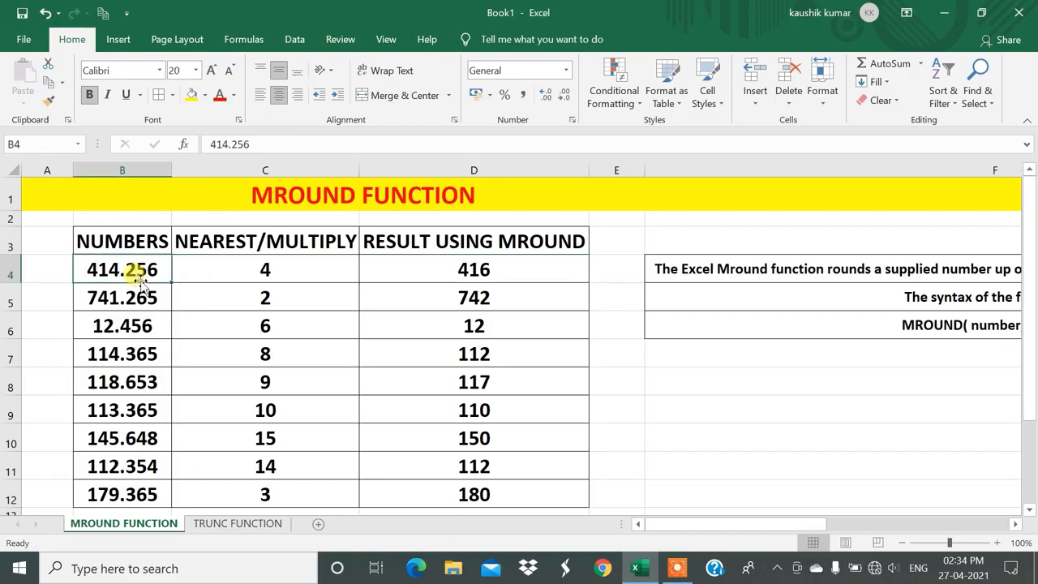
click(270, 276)
click(425, 270)
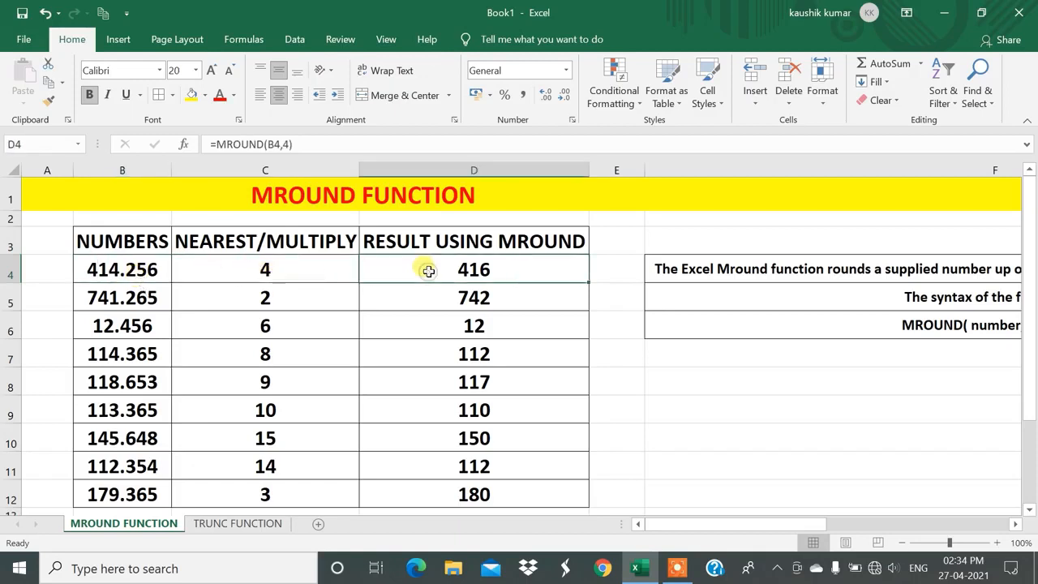
click(102, 271)
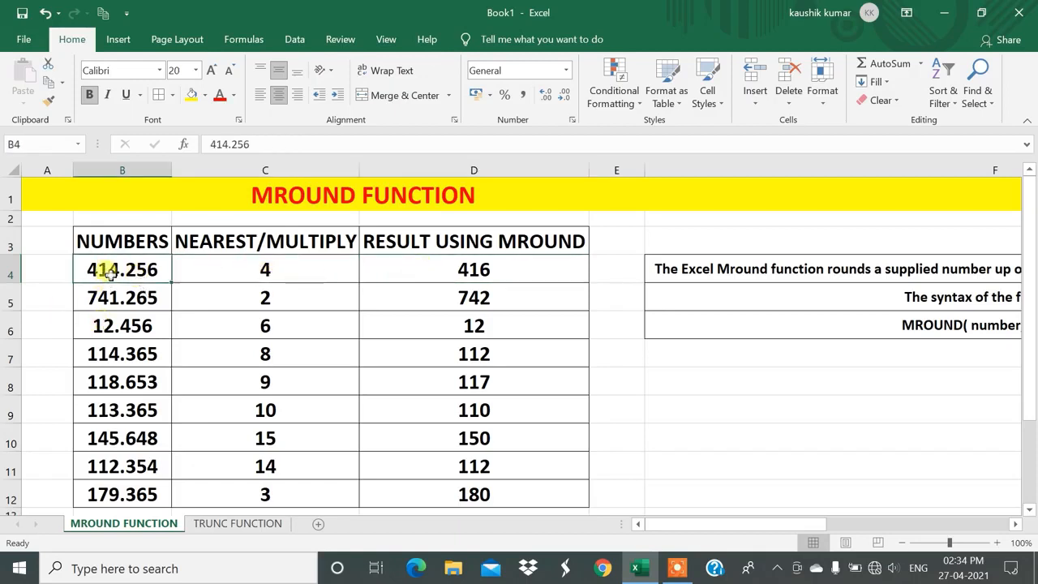
click(267, 269)
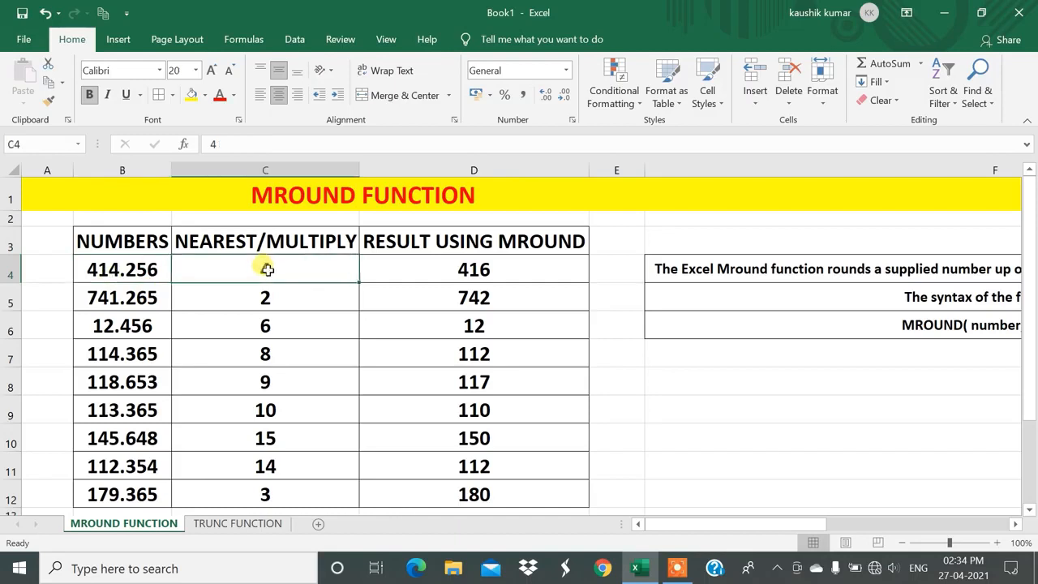
click(102, 267)
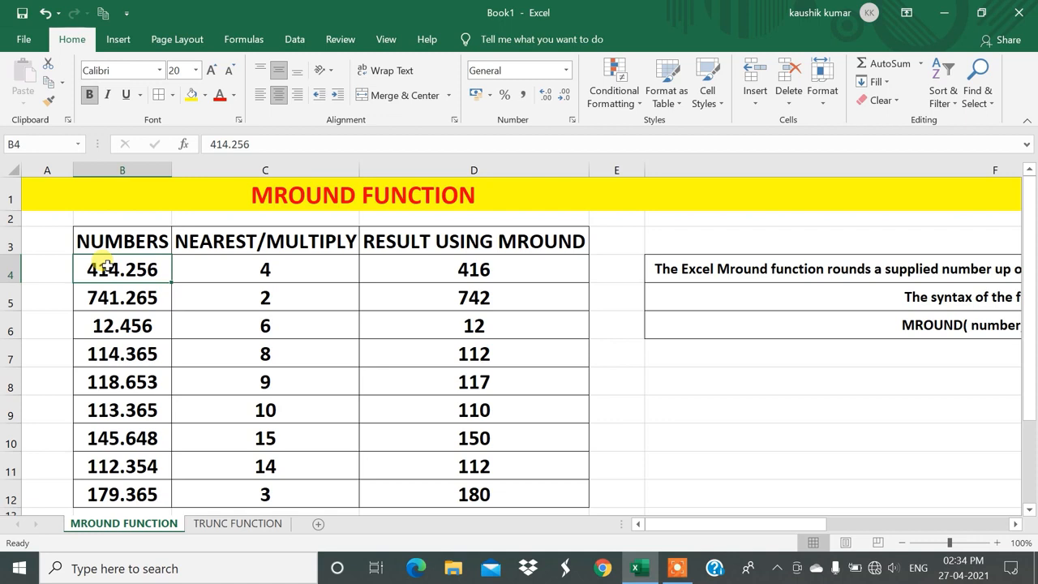
click(531, 274)
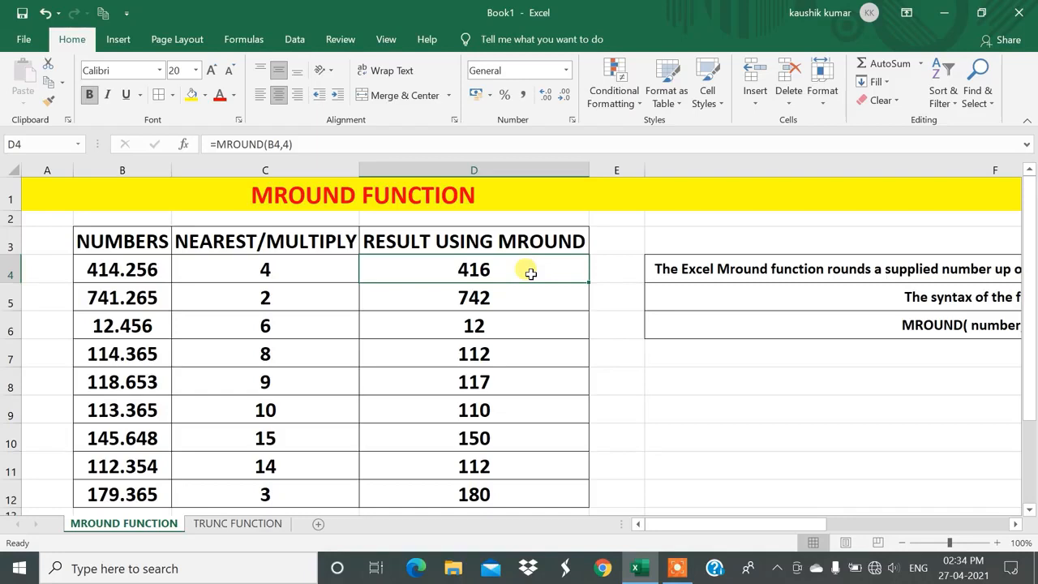
click(219, 526)
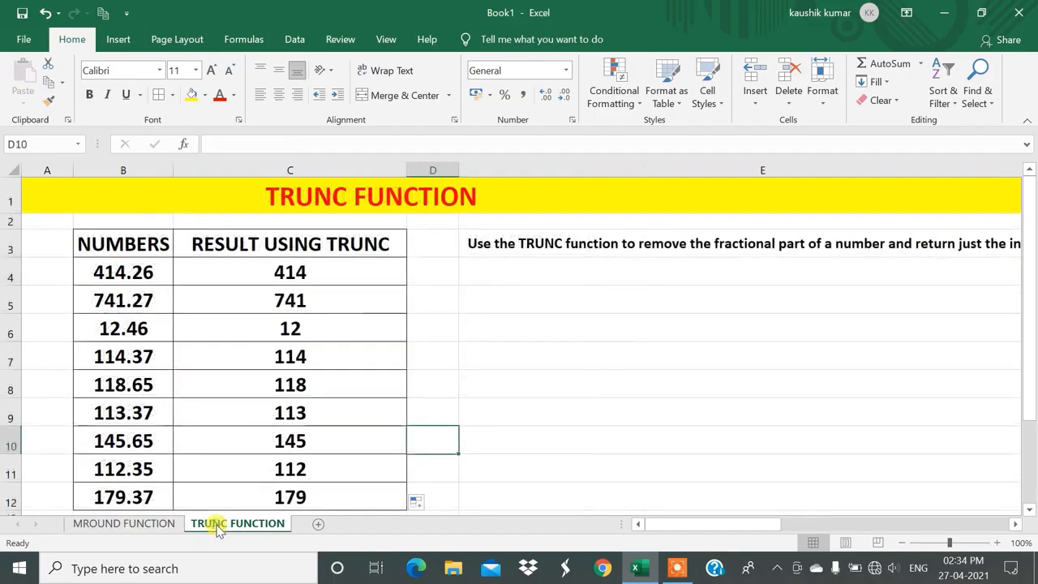
Change the formula in C4 on the TRUNC FUNCTION sheet to =TRUNC(B4,-1) to truncate to the tens.
click(150, 276)
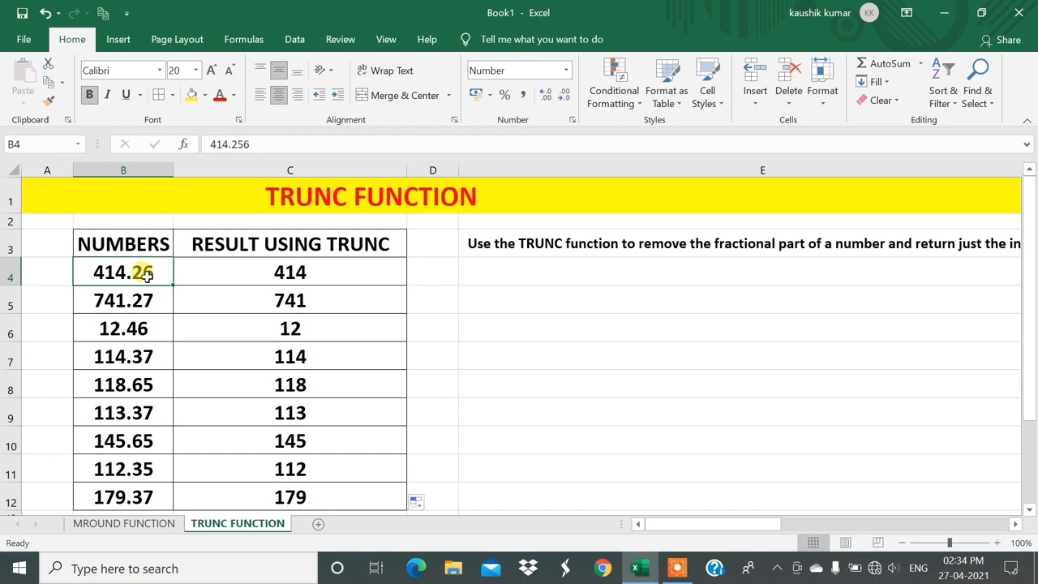
click(243, 262)
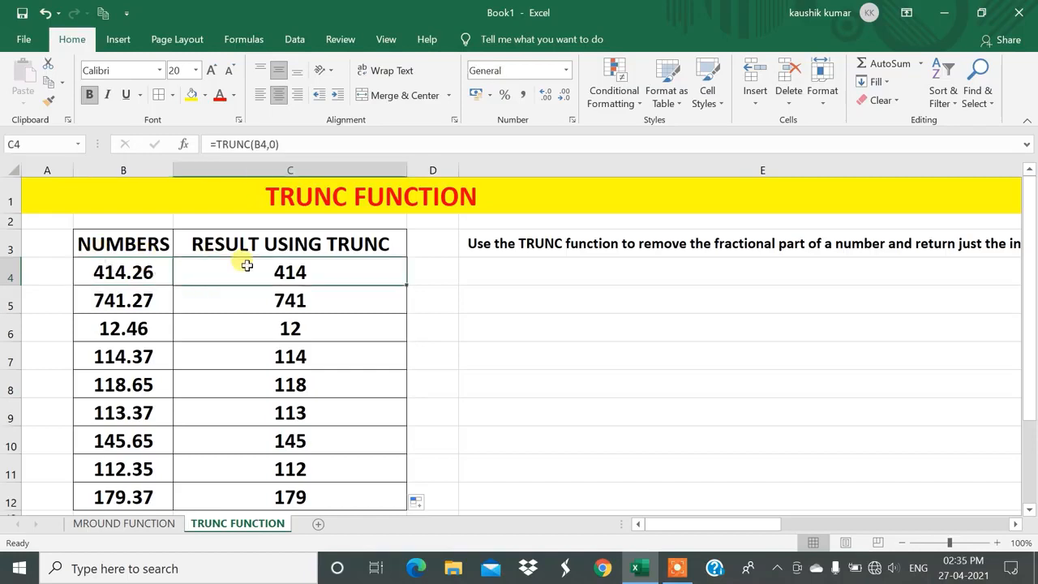
double_click(300, 273)
key(BackSpace)
key(BackSpace)
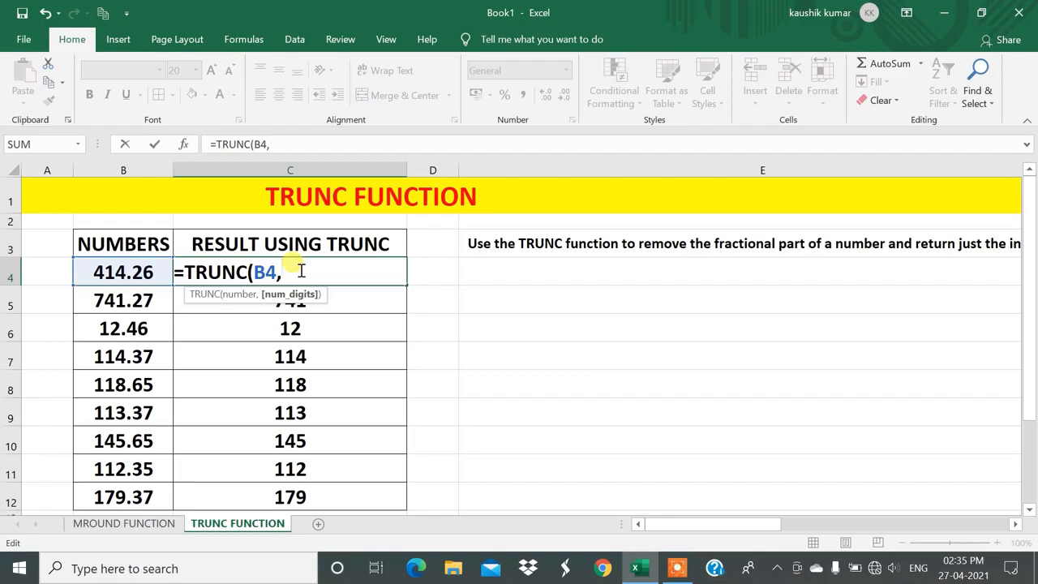
text(1))
key(Return)
scroll(238, 292, down, 1)
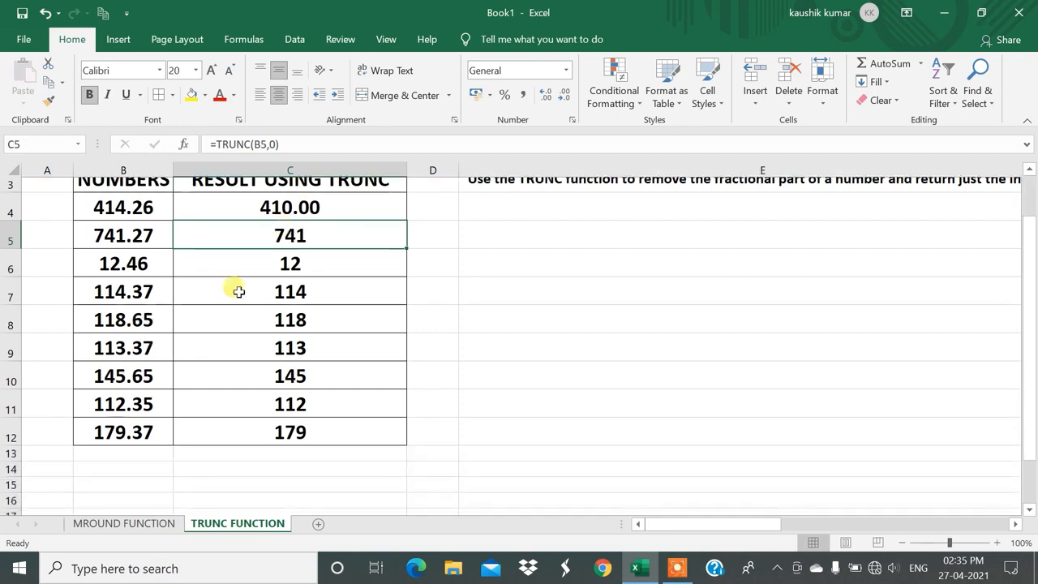
scroll(122, 268, up, 1)
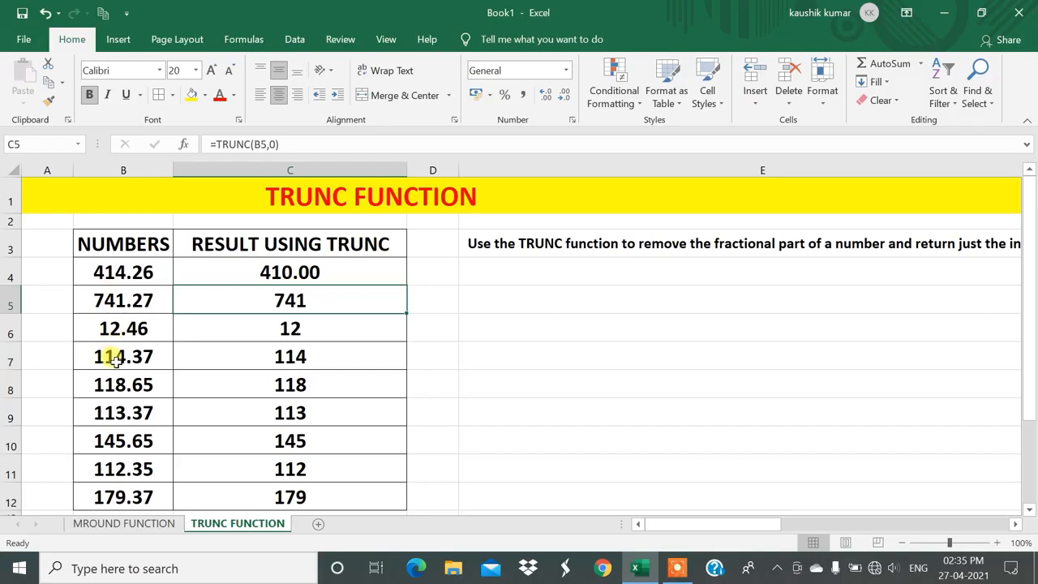
Fill the =TRUNC(B4,-1) formula from C4 down to C12 and compare the results with the original numbers.
click(268, 271)
drag(405, 284, 373, 498)
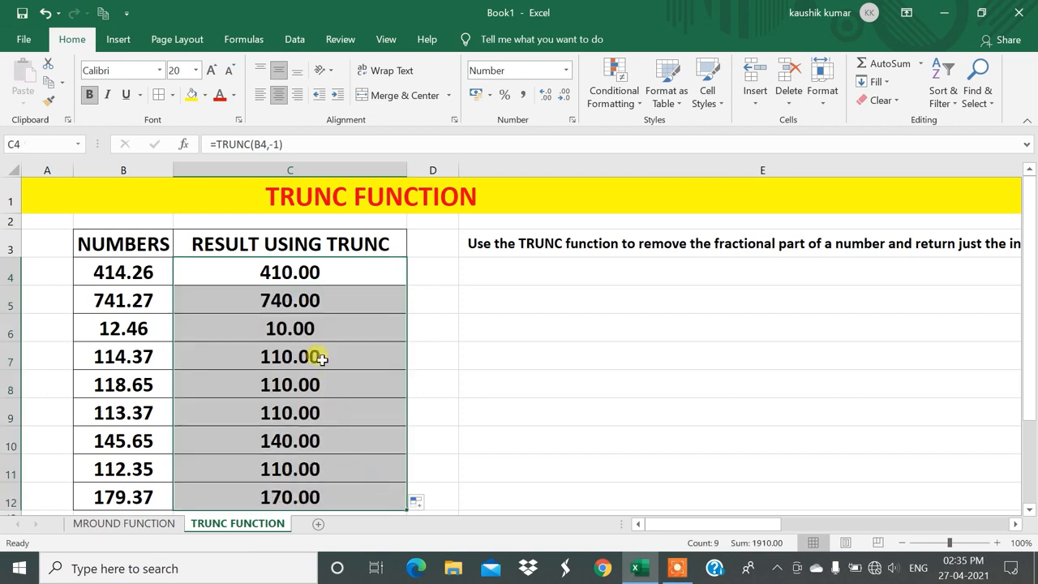
click(114, 302)
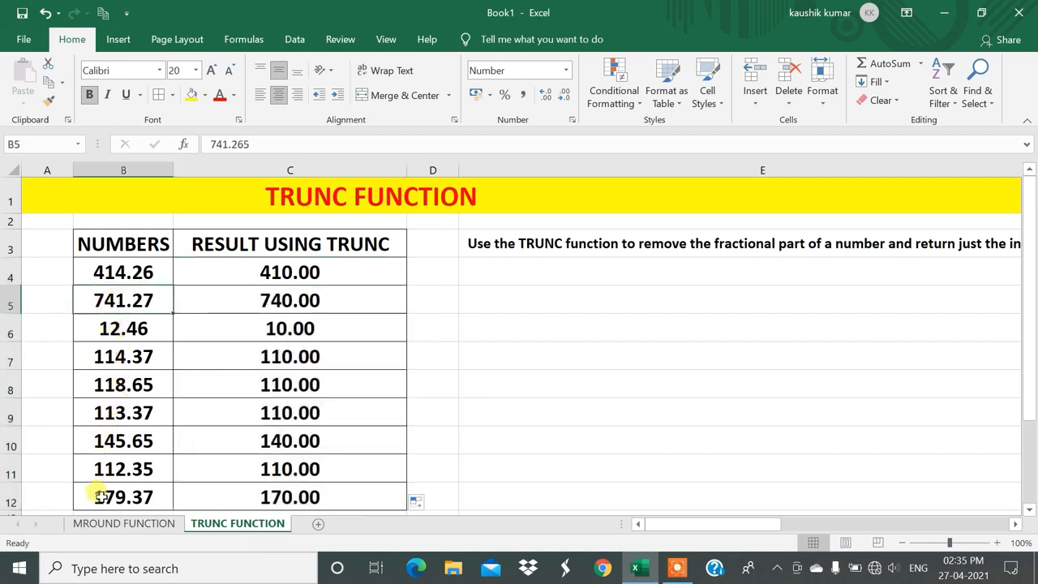
Edit the formula in C4 to =TRUNC(B4,1) to keep one decimal digit.
double_click(245, 272)
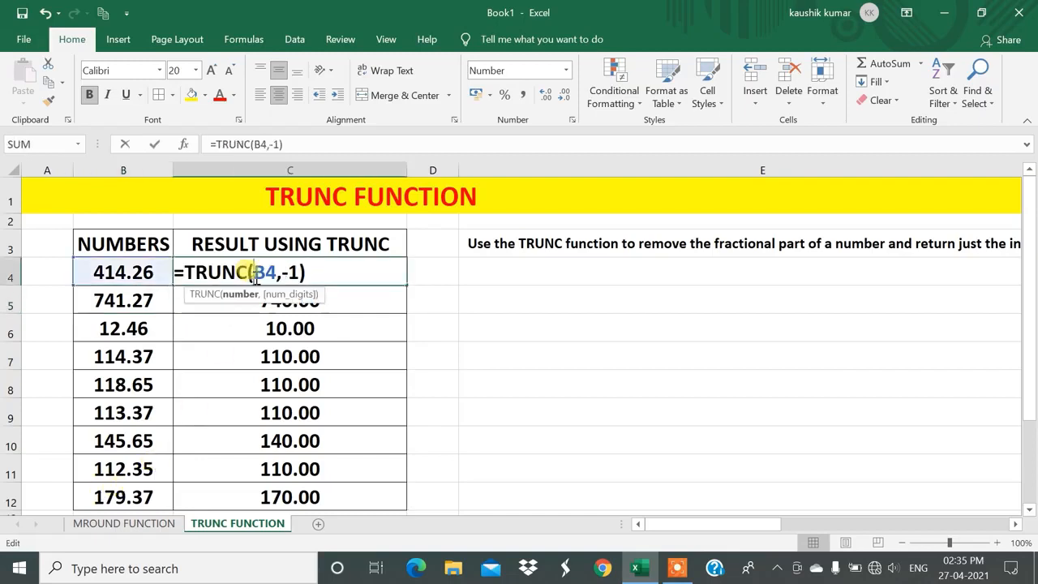
click(302, 272)
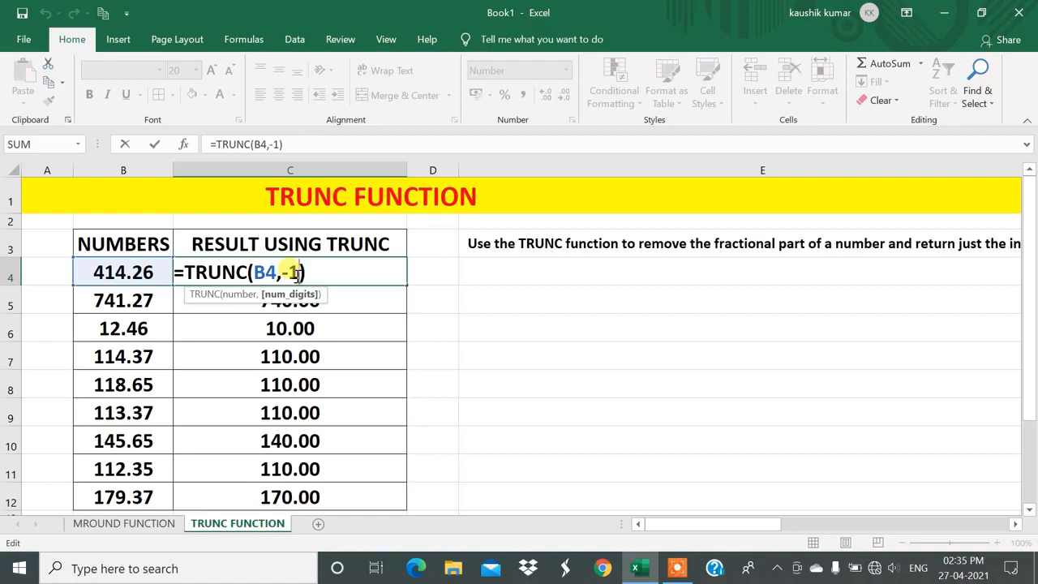
key(BackSpace)
key(BackSpace)
text(1)
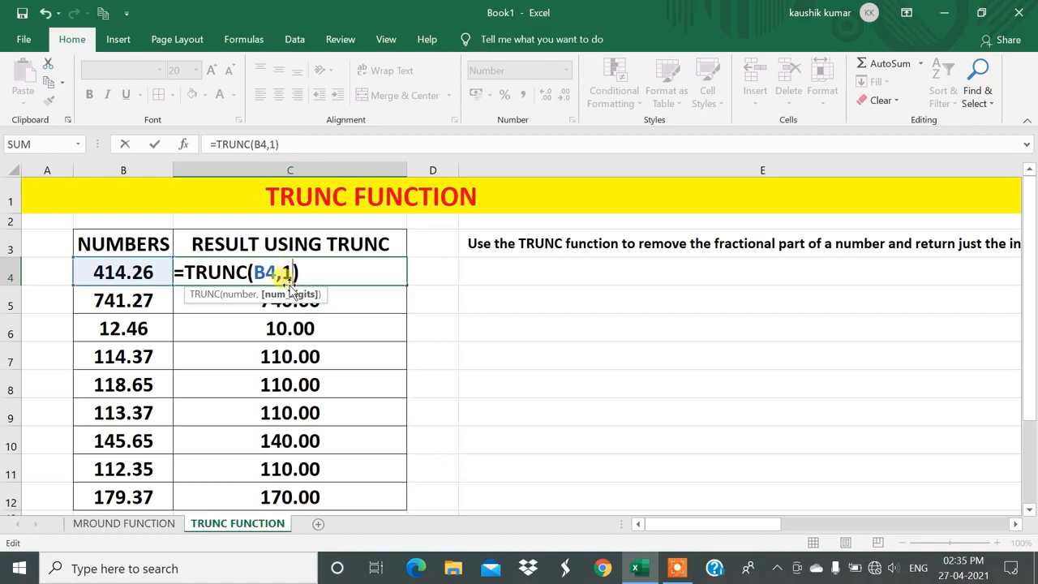
key(Return)
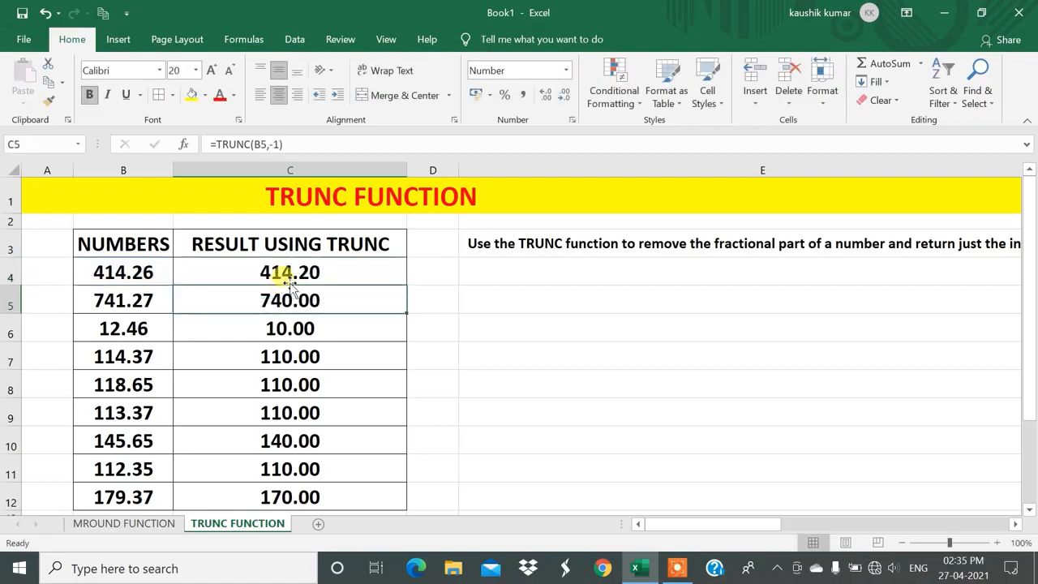
Fill the =TRUNC(B4,1) formula from C4 down to C12.
click(273, 273)
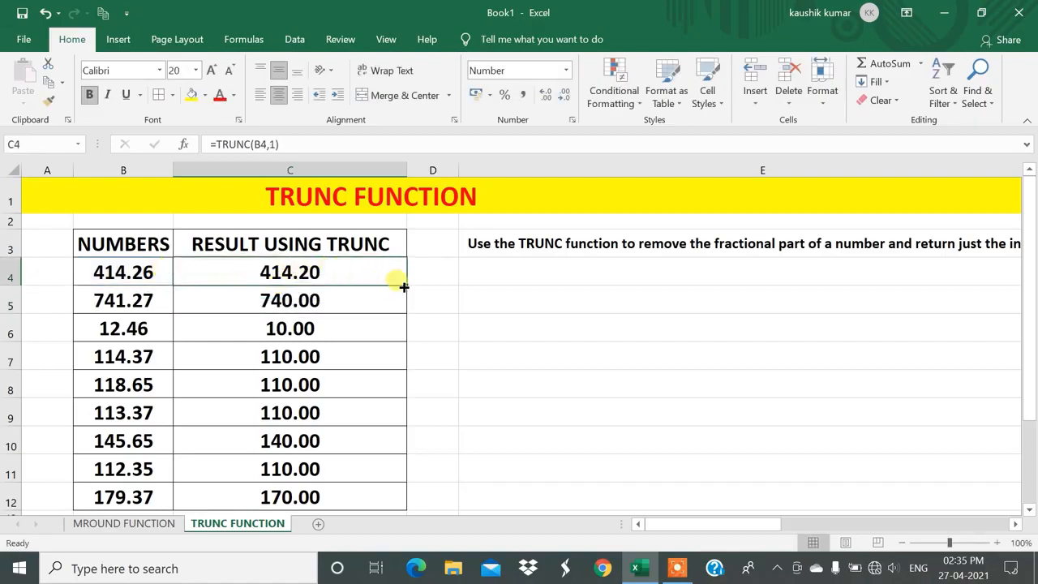
drag(408, 278, 413, 321)
click(338, 273)
drag(406, 285, 389, 512)
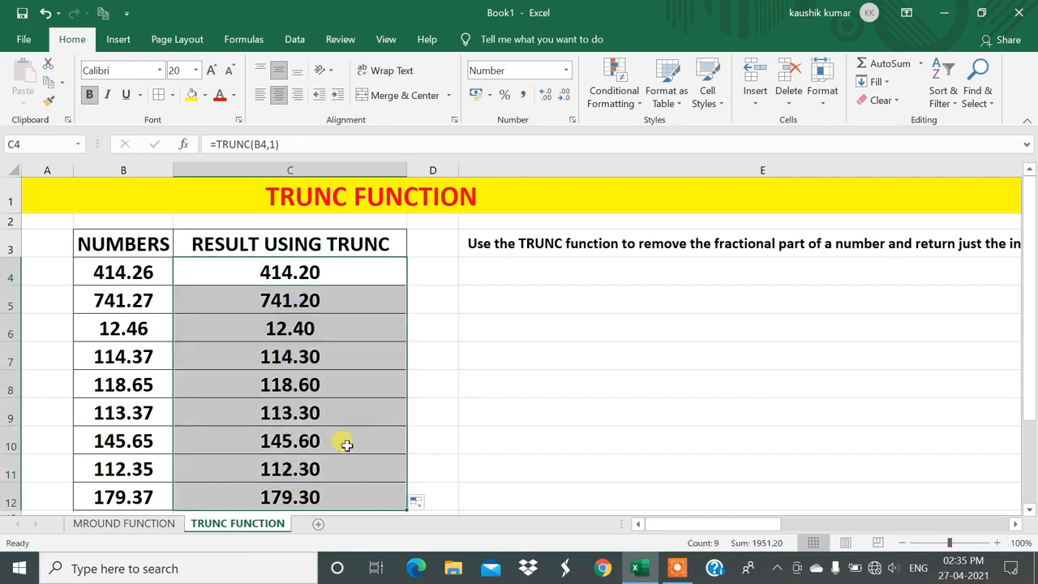
click(343, 440)
Review the MROUND FUNCTION and TRUNC FUNCTION sheets once more, ending on the MROUND FUNCTION sheet.
click(104, 523)
click(256, 524)
click(158, 524)
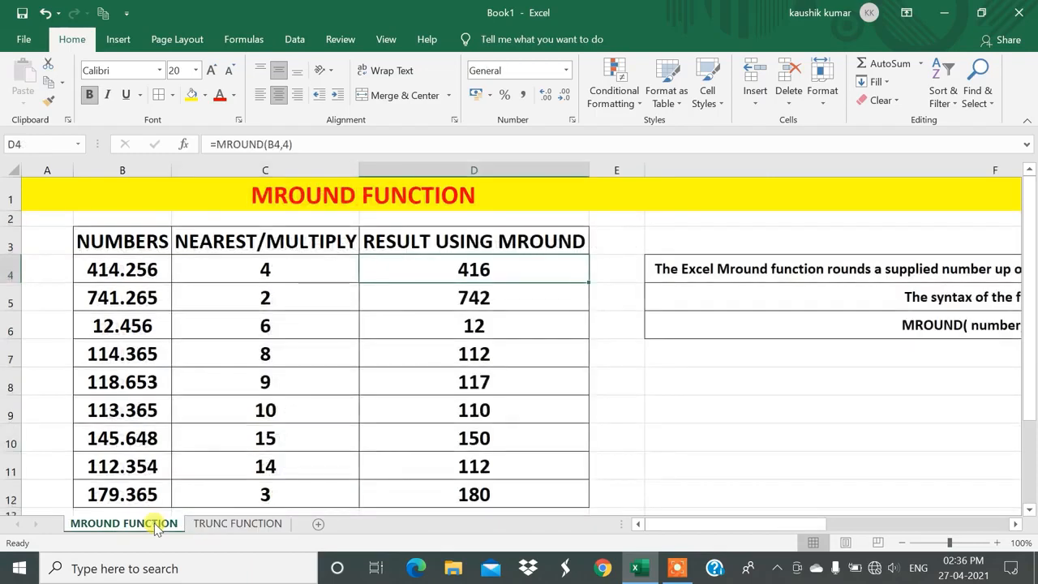